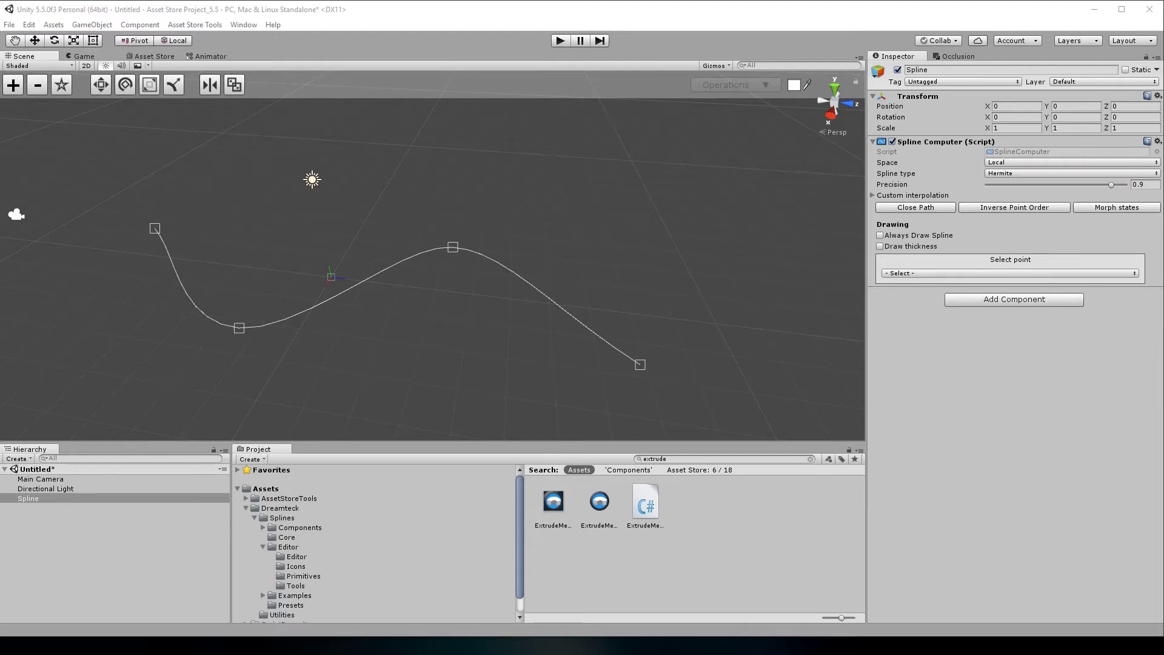
Turn the spline into a closed Capsule primitive shape.
mouse_move(448, 325)
middle_down()
mouse_move(457, 319)
mouse_move(448, 326)
middle_up()
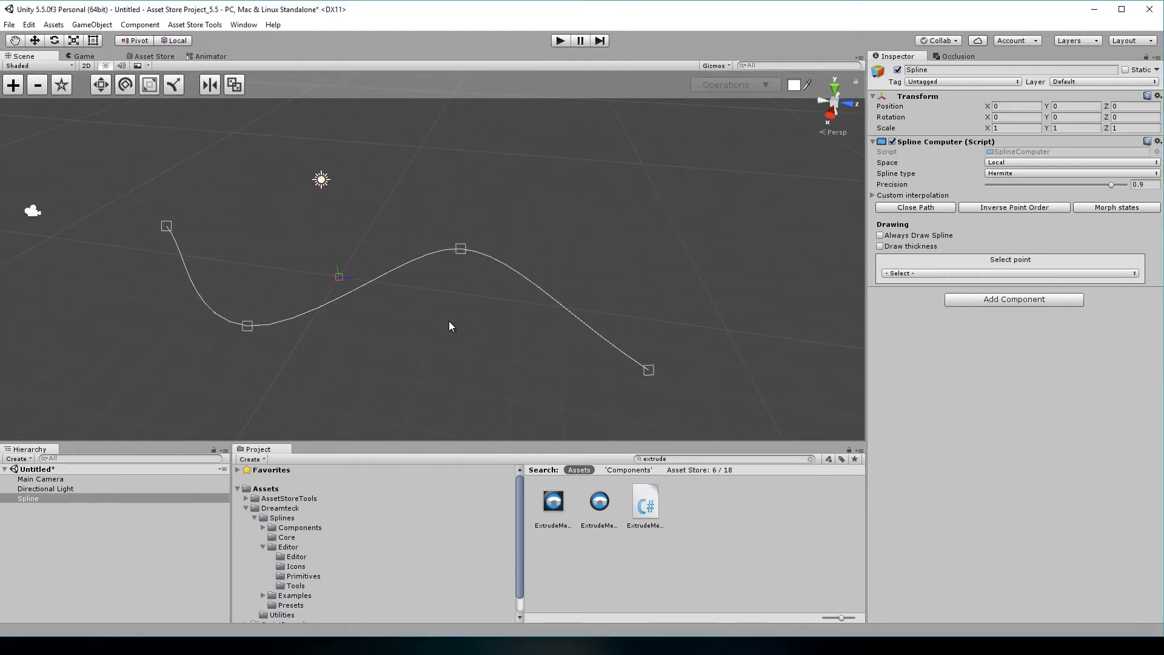
click(62, 85)
drag(403, 129, 748, 145)
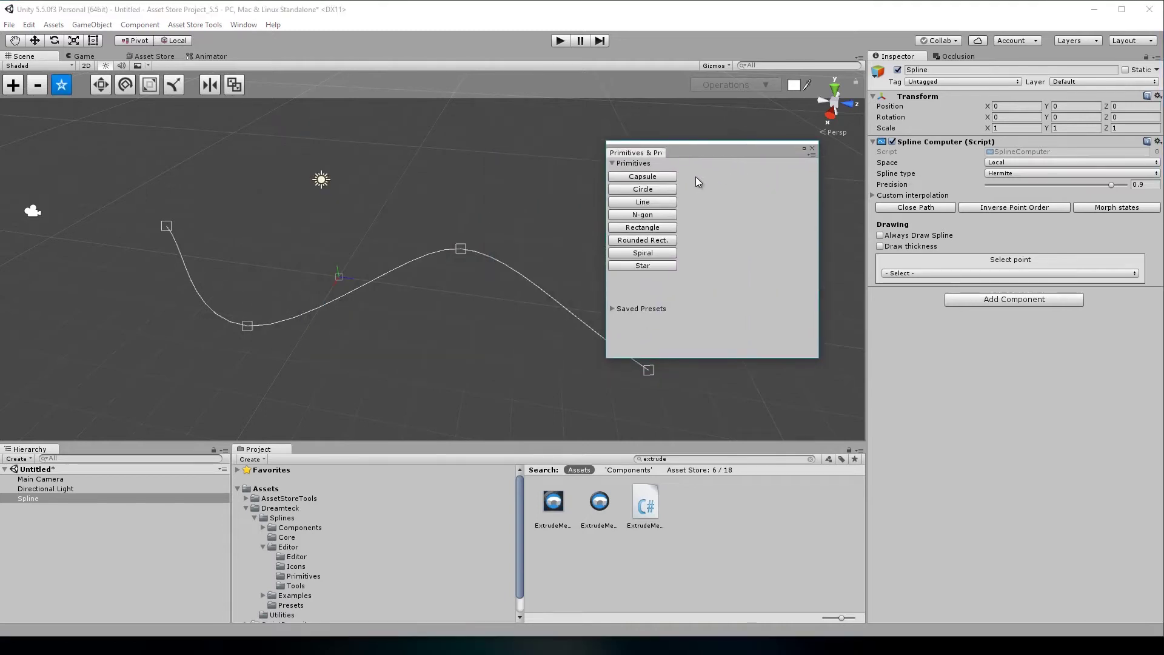
click(643, 176)
alt+drag(423, 260, 507, 308)
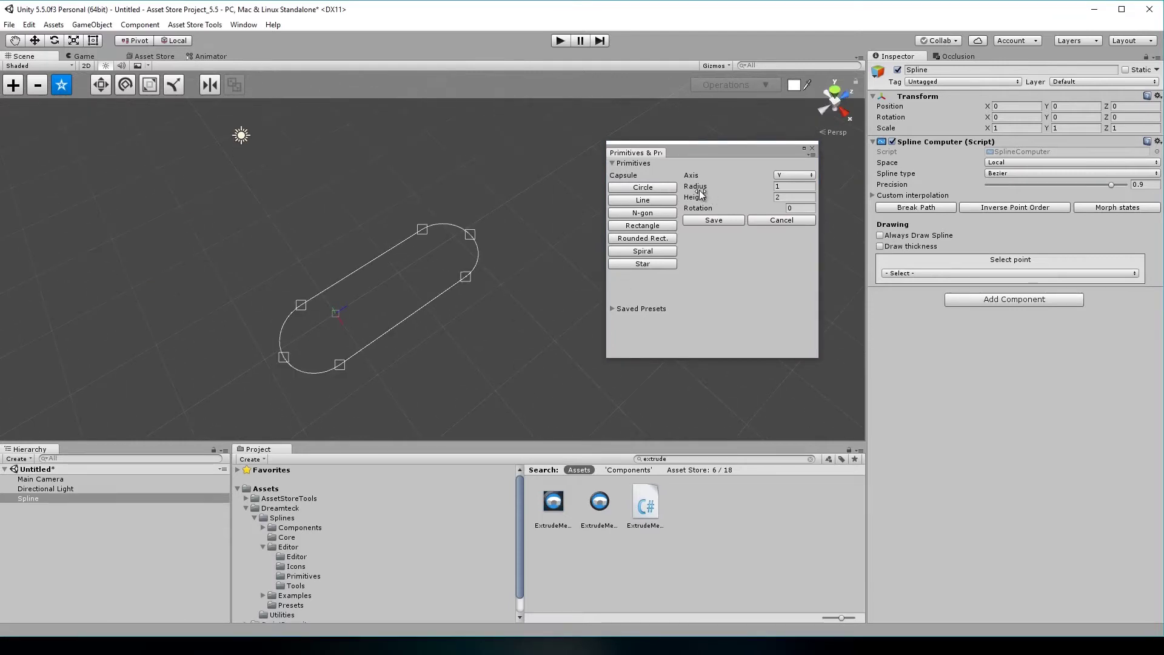
Set the capsule radius to about 1.93 and height to 4.04, then try Rounded Rect with 0.45 corners.
mouse_move(698, 189)
mouse_down()
mouse_move(740, 188)
mouse_move(705, 208)
mouse_move(746, 207)
mouse_move(704, 208)
mouse_up()
click(697, 208)
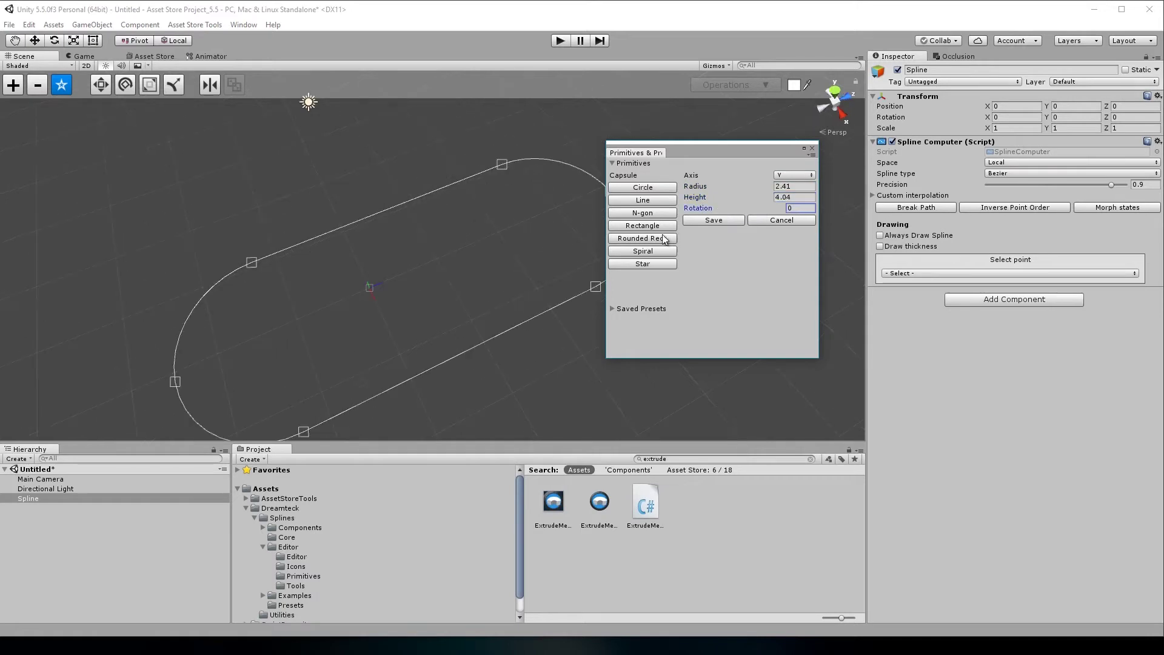
click(658, 238)
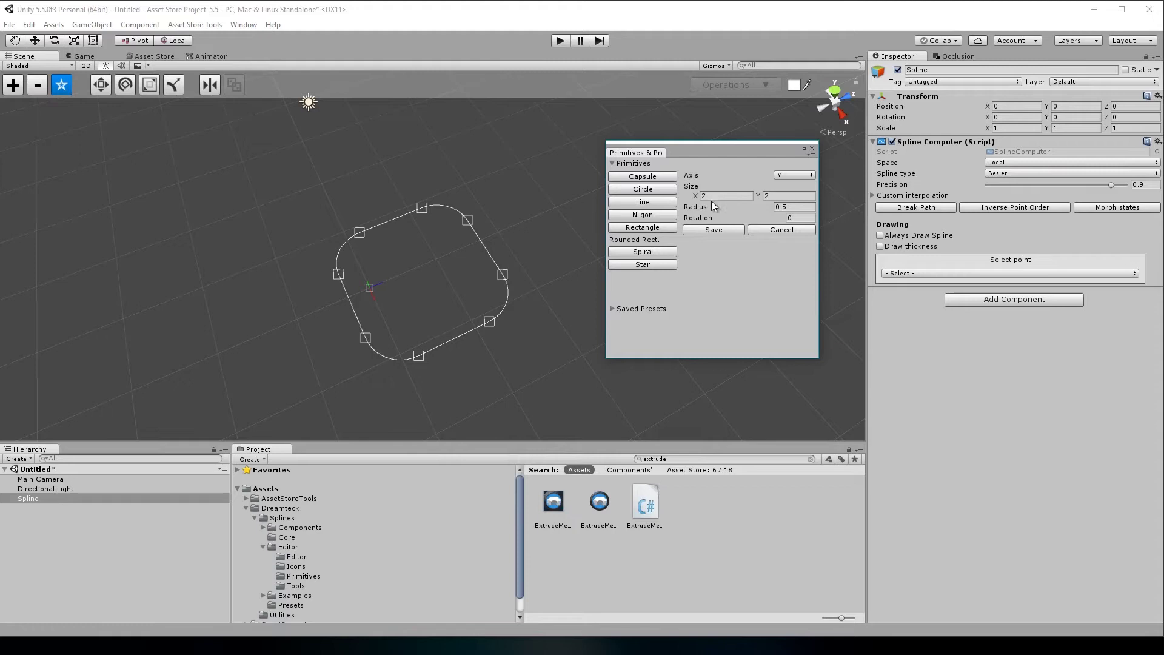
drag(700, 211, 761, 204)
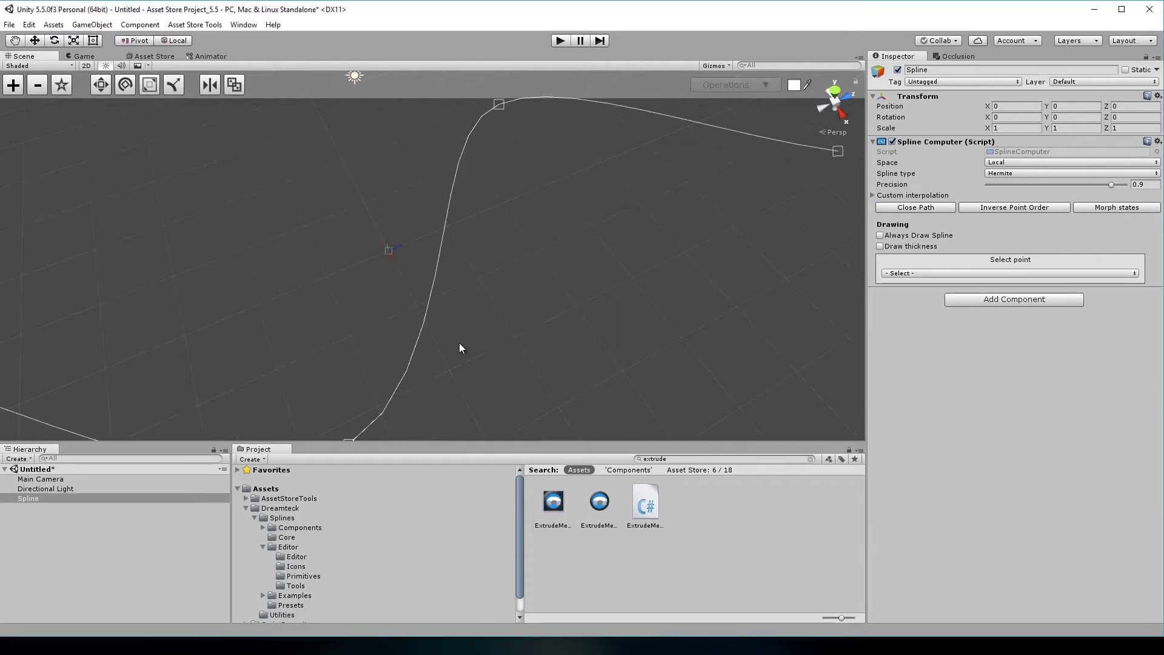
Frame the S-curve spline and add an Extrude Mesh component to it.
key(f)
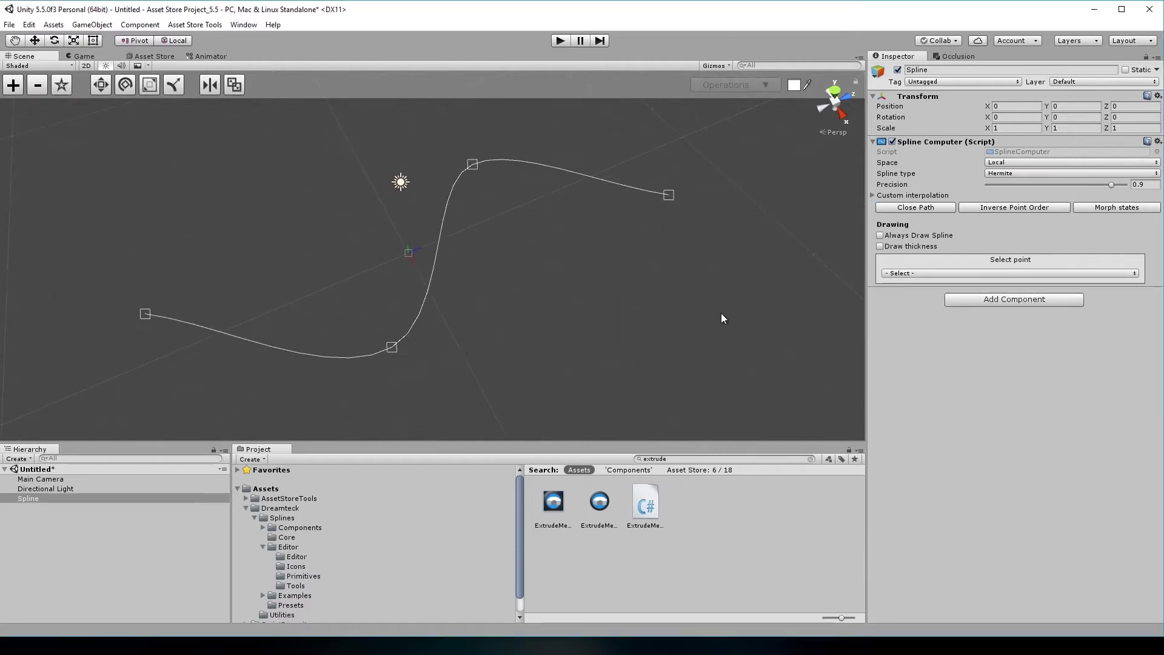
click(980, 298)
click(992, 343)
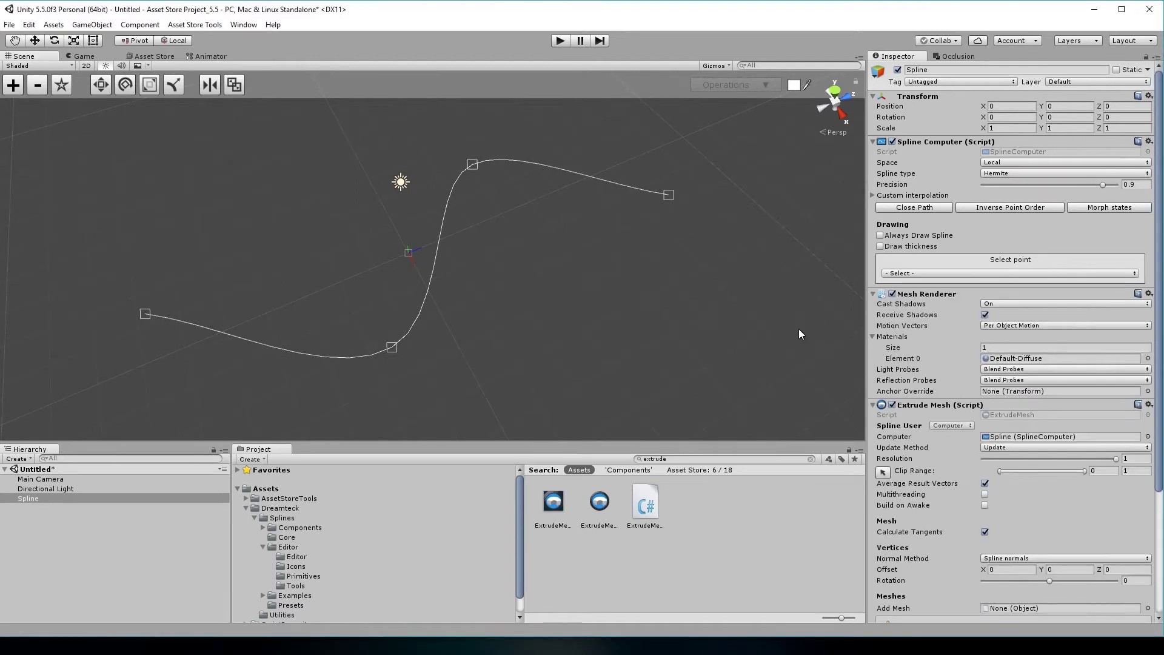
scroll(1007, 370, down, 3)
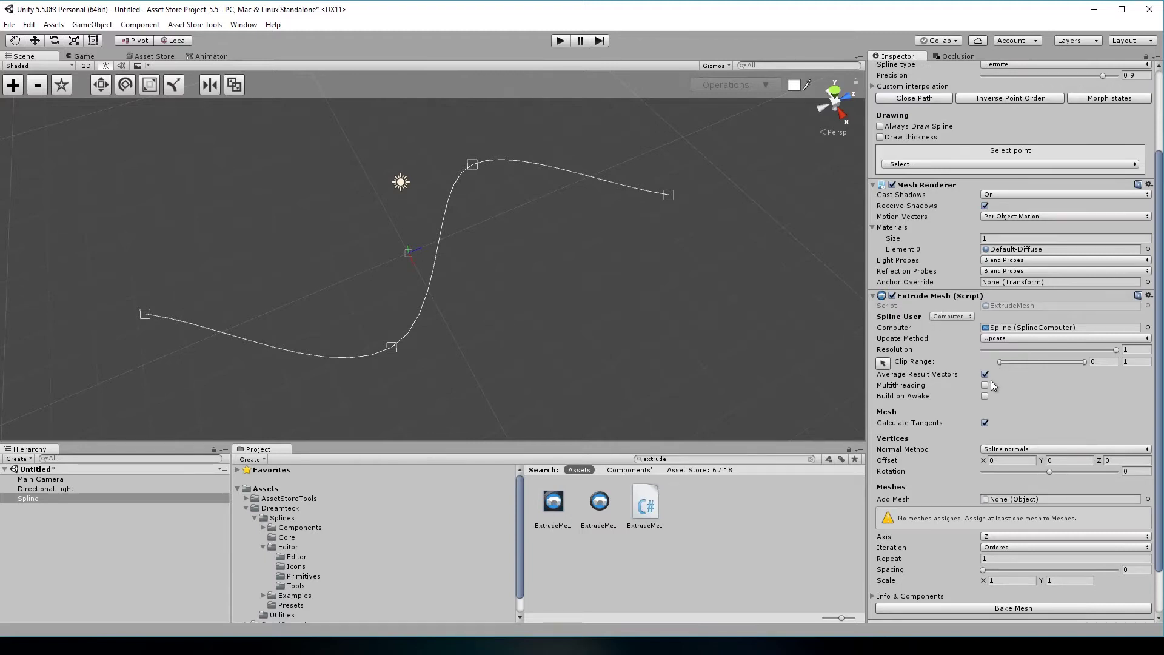
scroll(977, 431, down, 2)
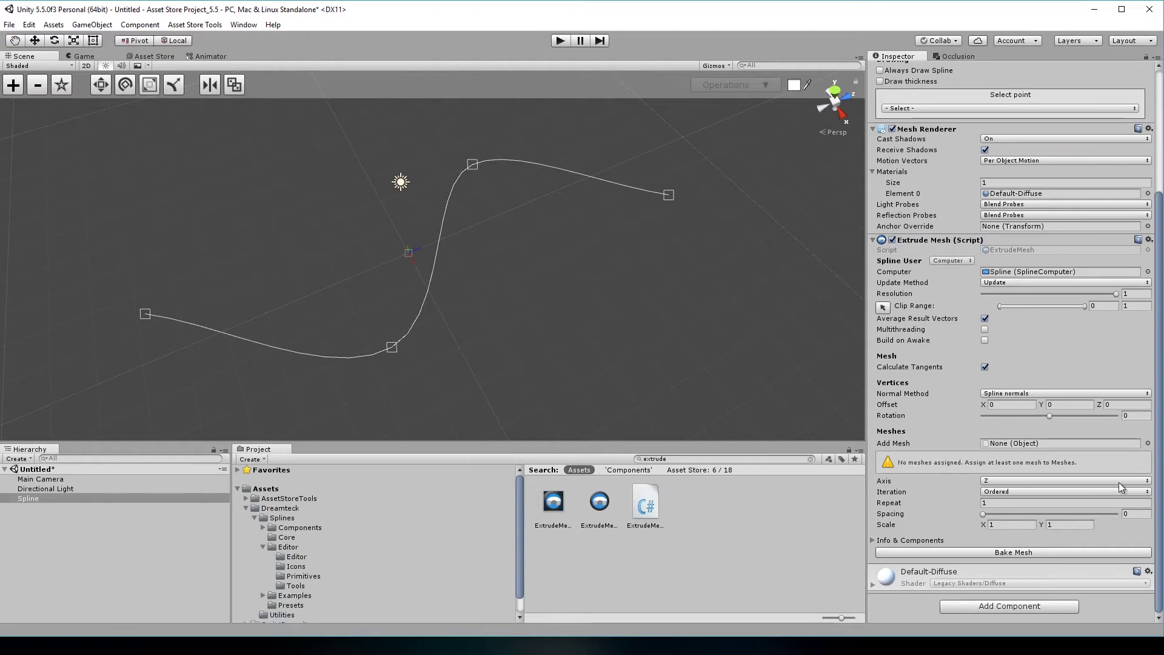
Add the asteroid1 mesh three times to the Extrude Mesh list.
click(1148, 443)
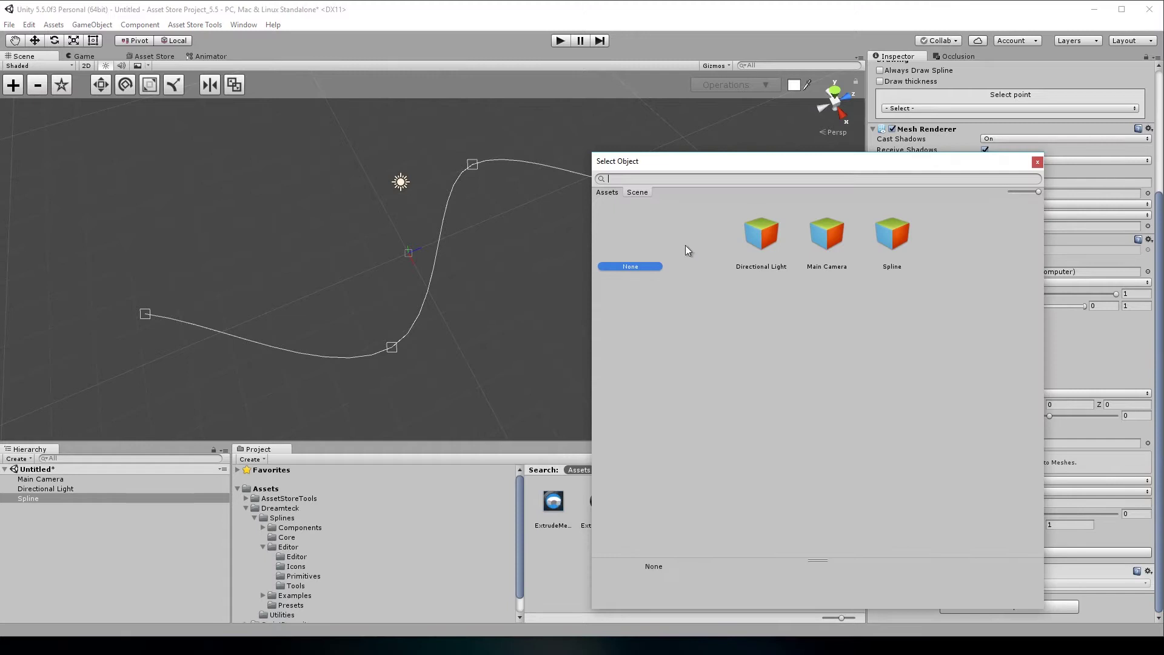
click(610, 192)
double_click(777, 383)
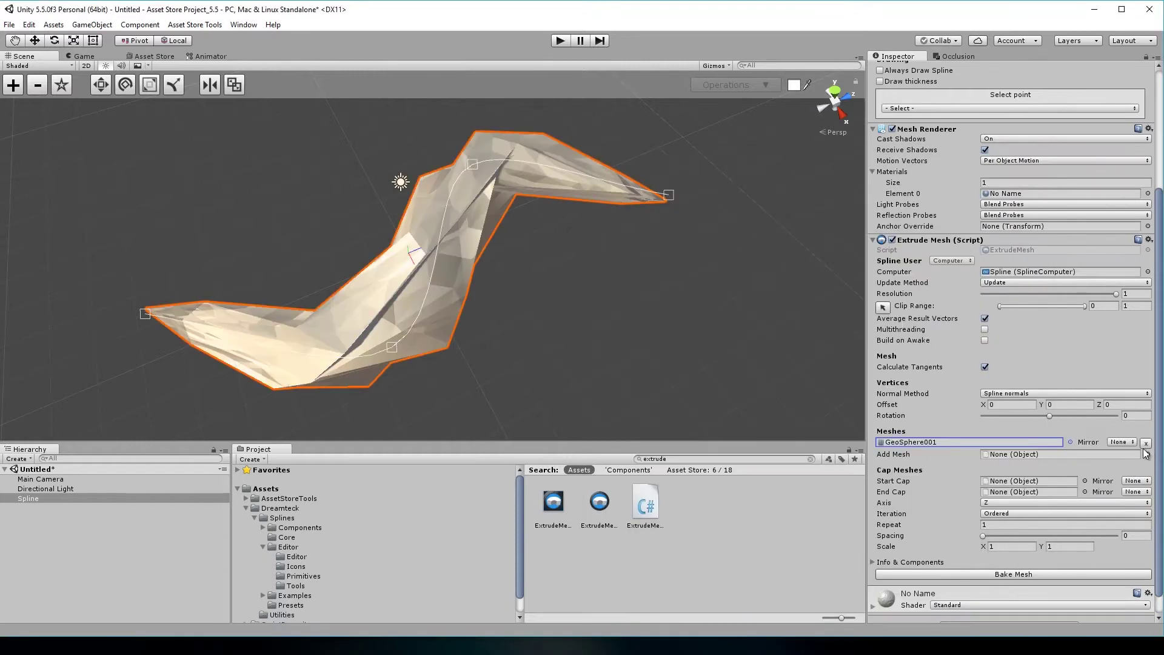
click(1149, 454)
double_click(777, 383)
click(1148, 466)
click(610, 193)
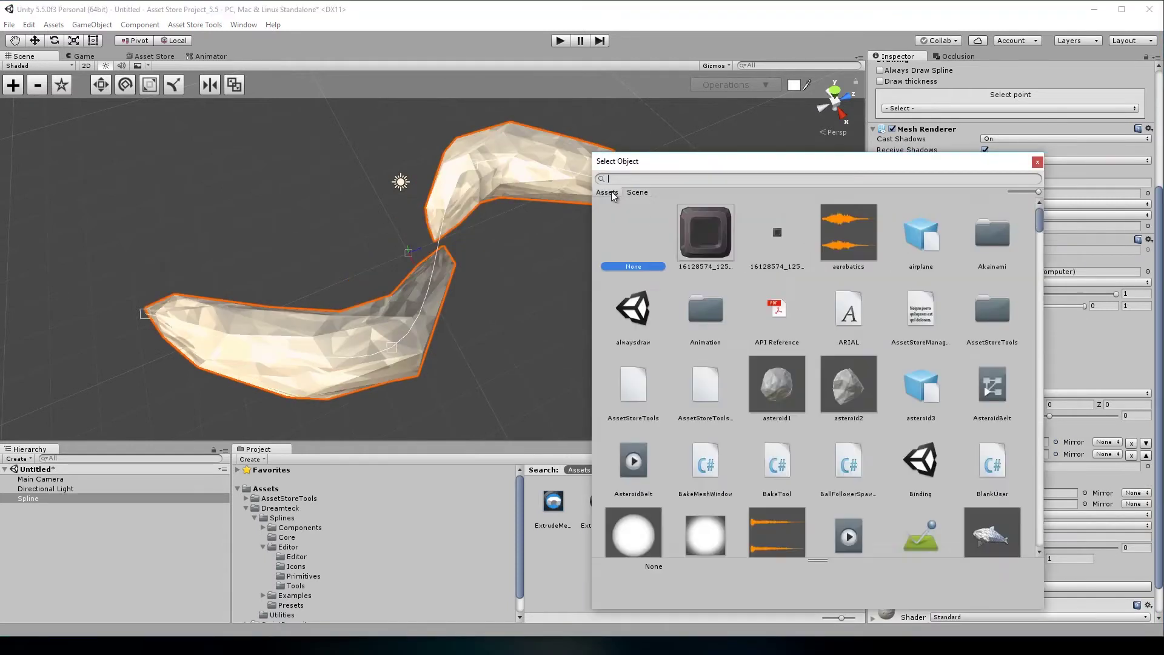
double_click(777, 384)
Set Repeat to 2, add the Cube mesh, and set Iteration to Random.
drag(936, 544, 944, 546)
click(1148, 479)
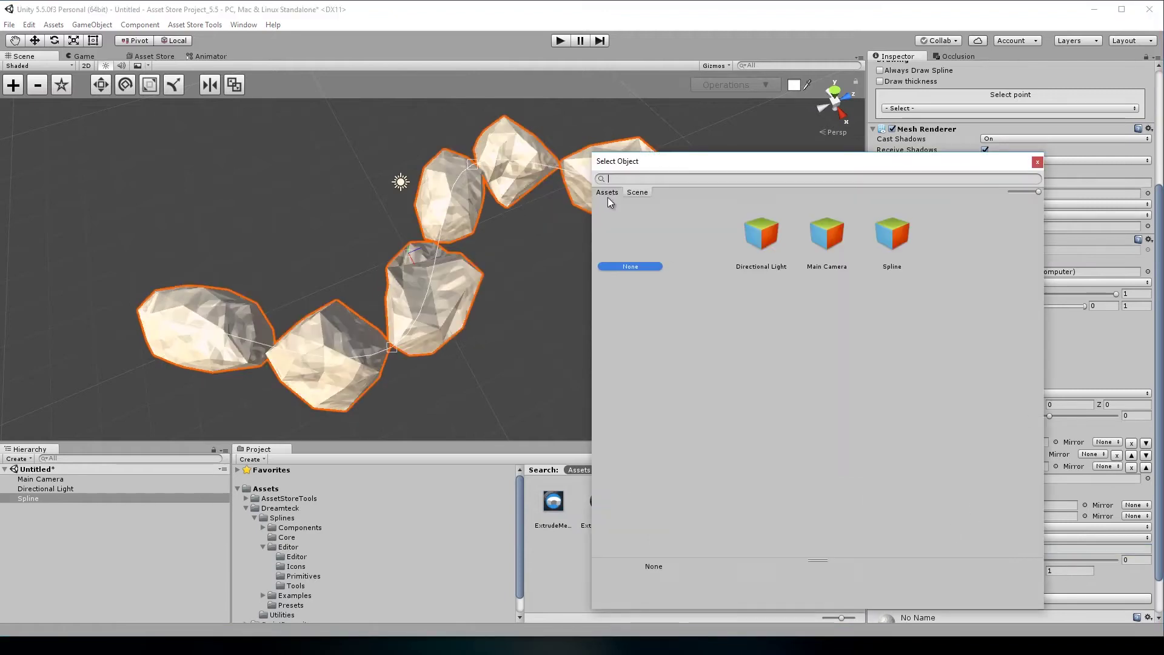
click(611, 193)
double_click(847, 234)
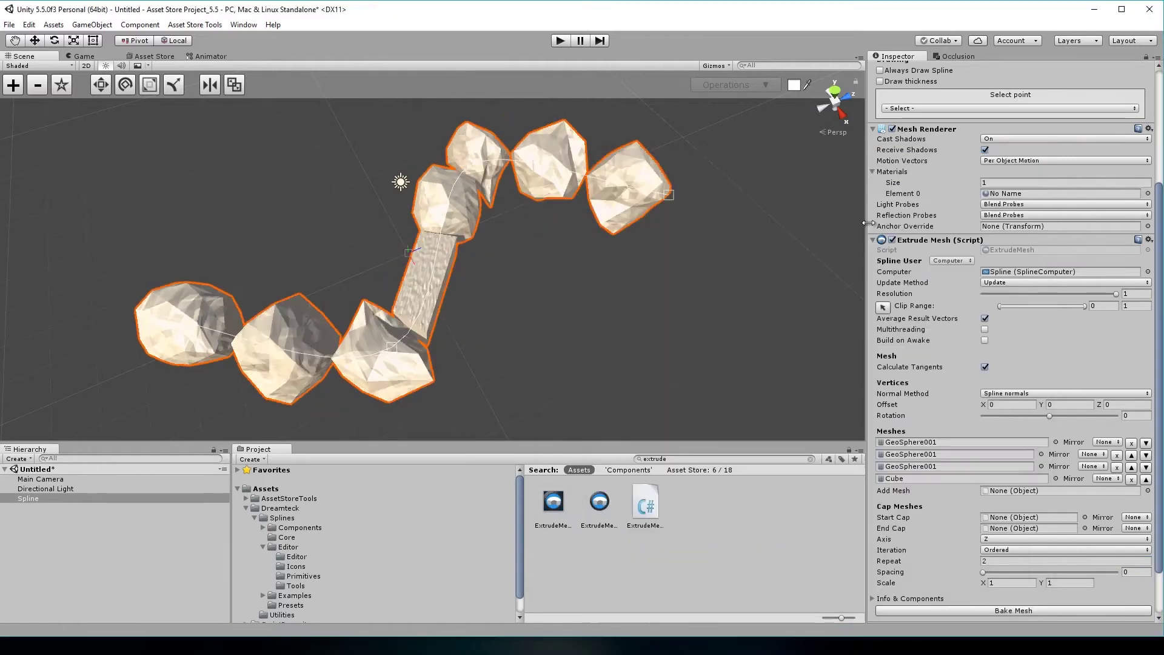
click(1034, 551)
click(1023, 559)
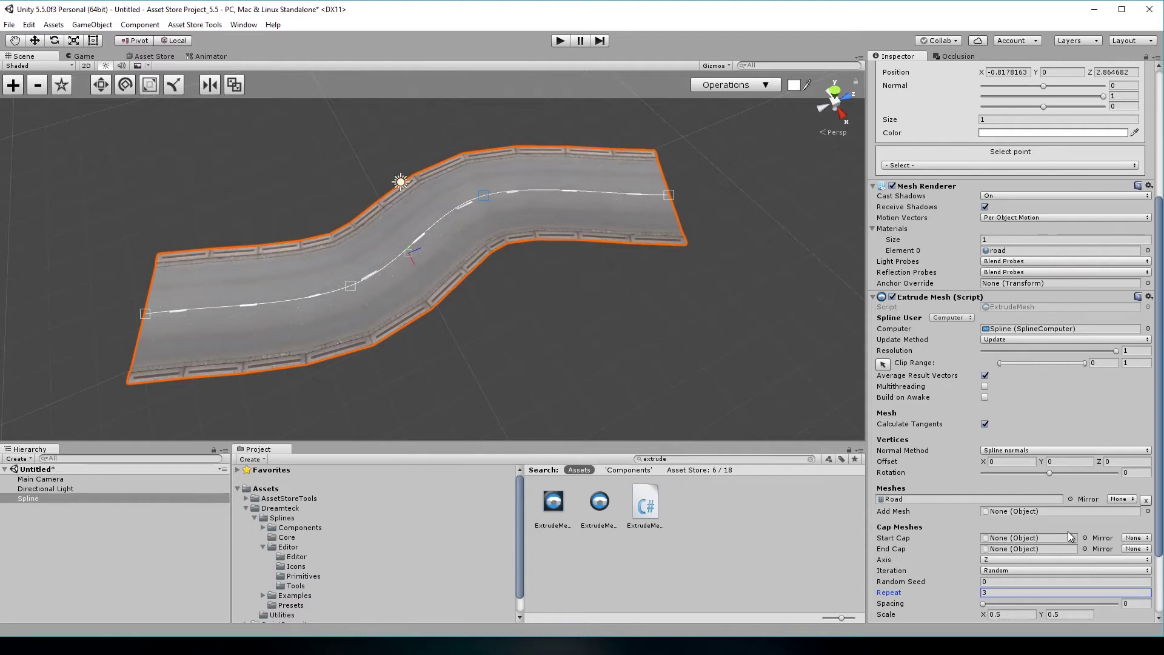
Set the road's Start Cap mesh to Road_cap.
click(1085, 537)
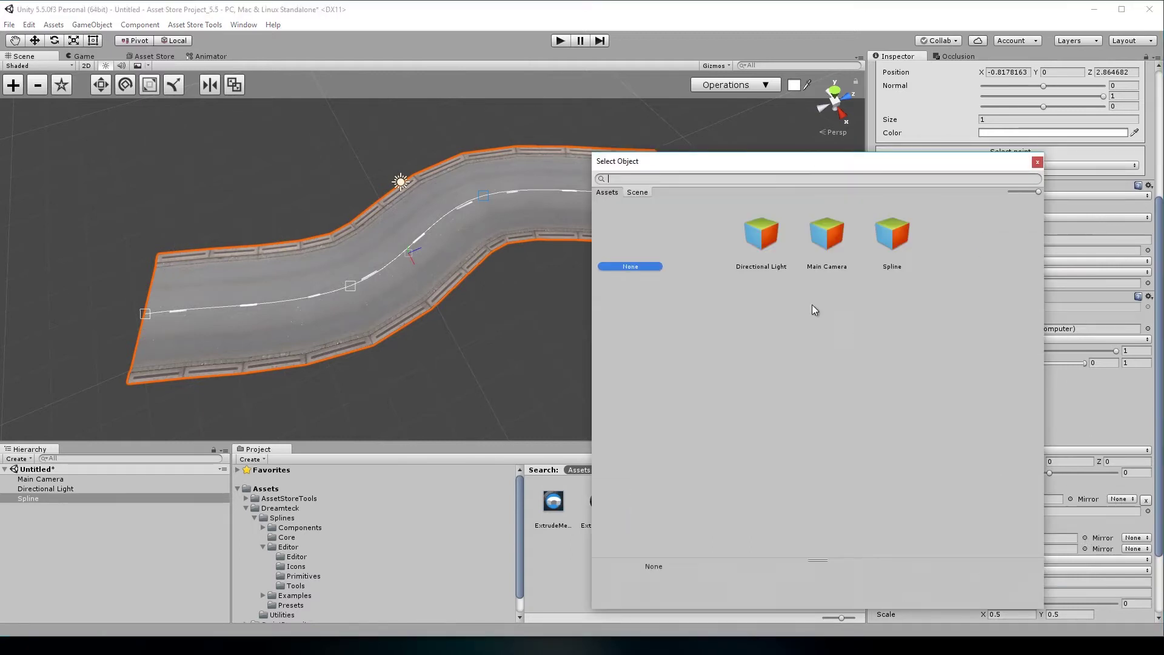
click(612, 193)
text(c)
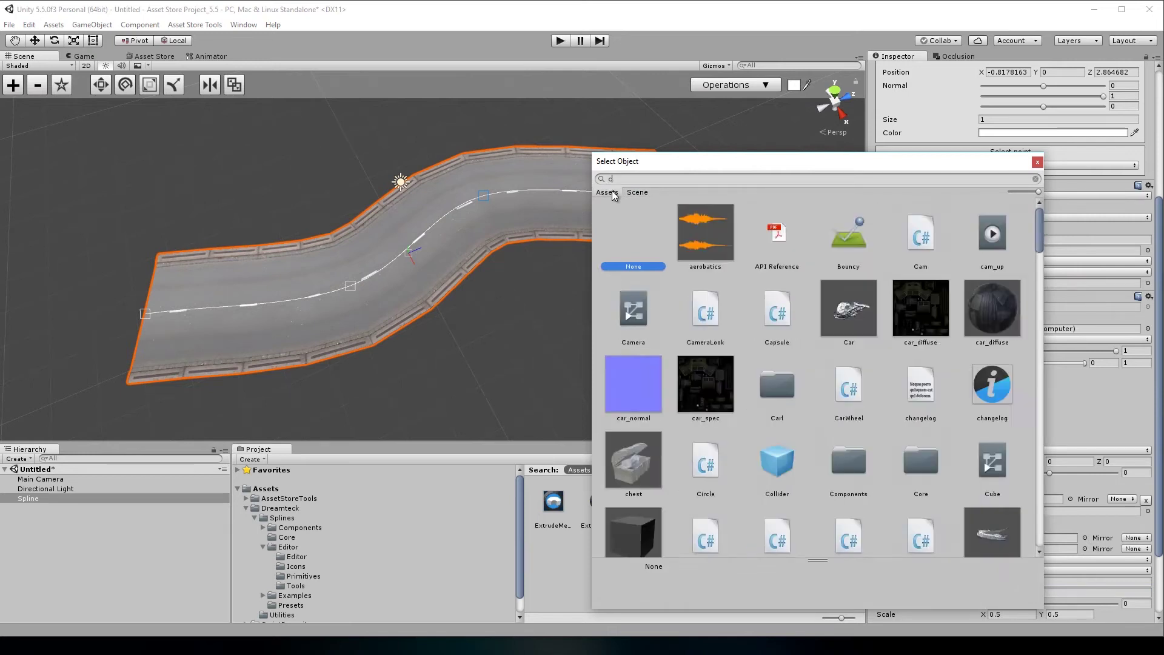
text(ap)
double_click(840, 235)
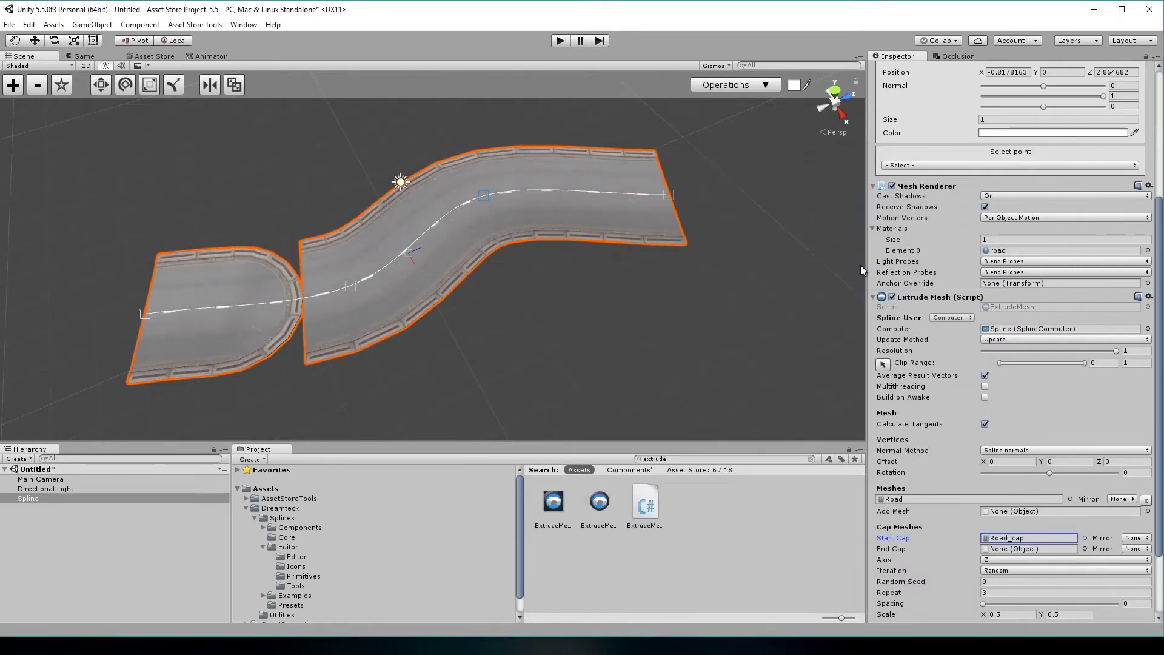
Set the End Cap mesh to Road_cap and mirror the start cap on Z.
click(1086, 549)
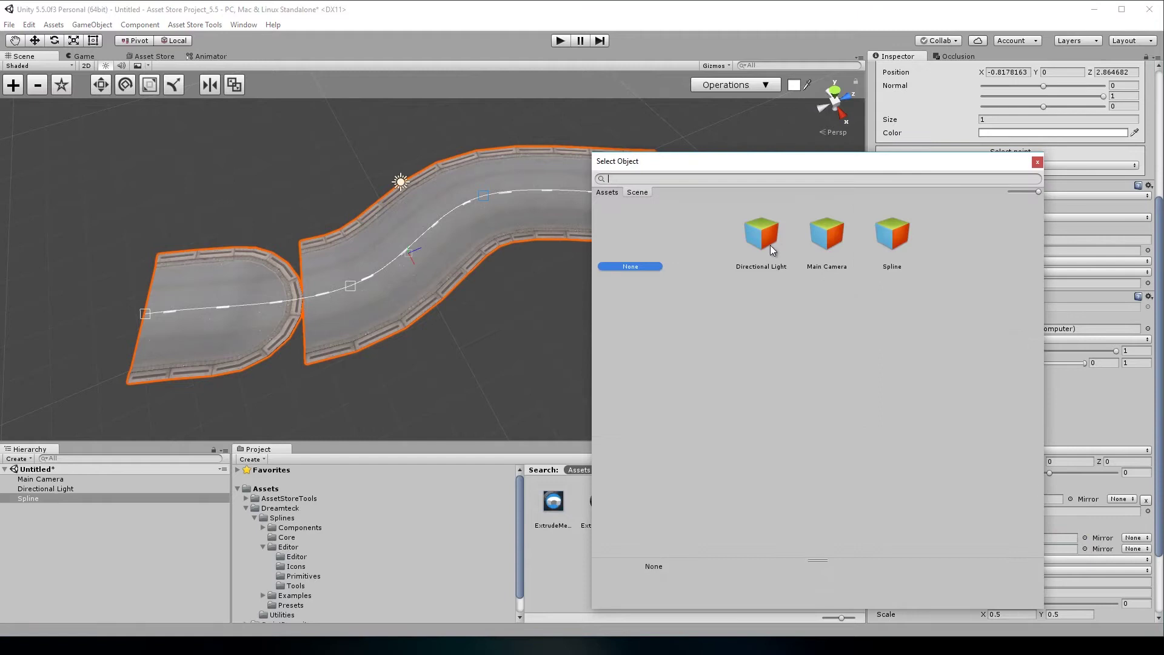
click(608, 192)
click(639, 179)
text(cap)
double_click(828, 232)
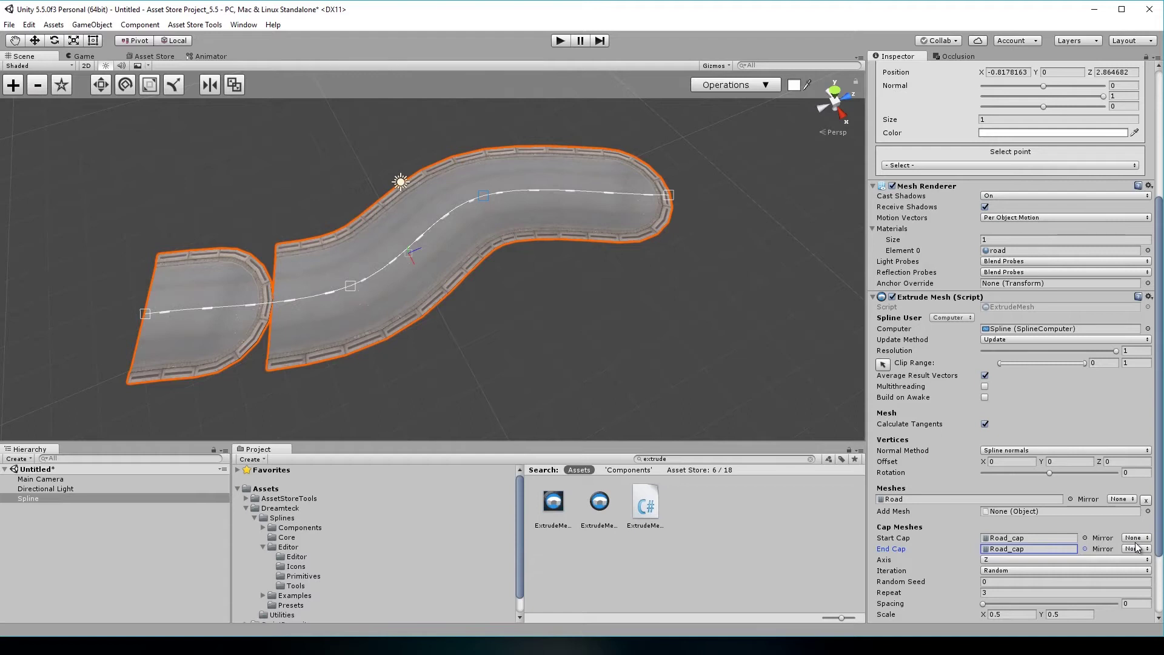
click(1137, 540)
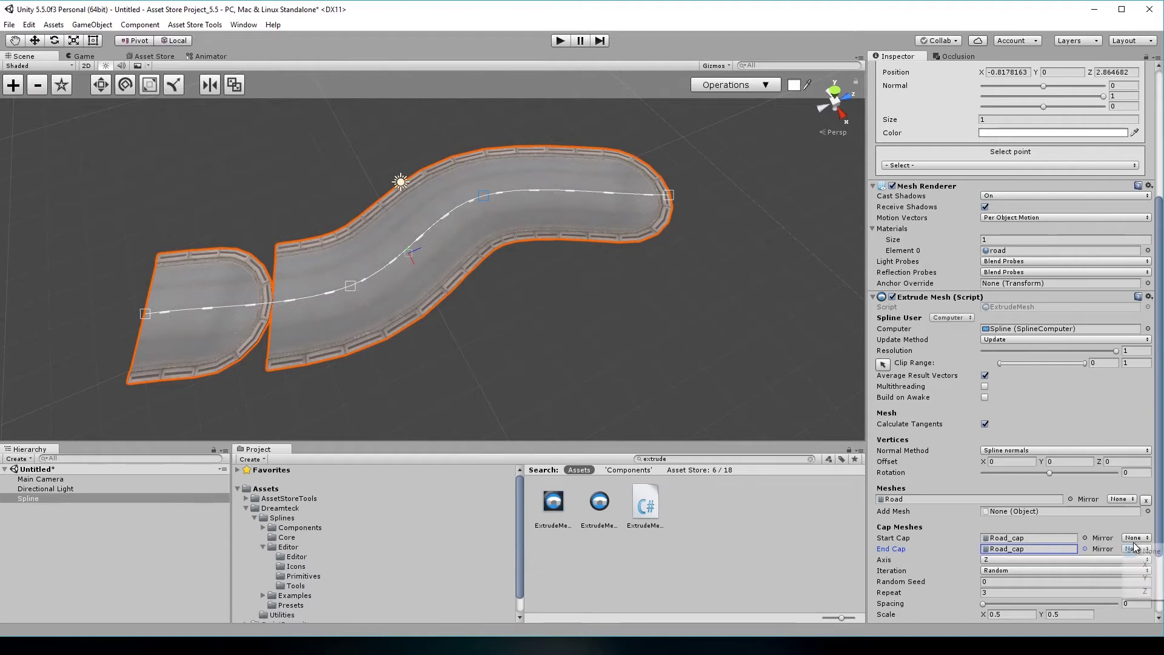
click(1155, 593)
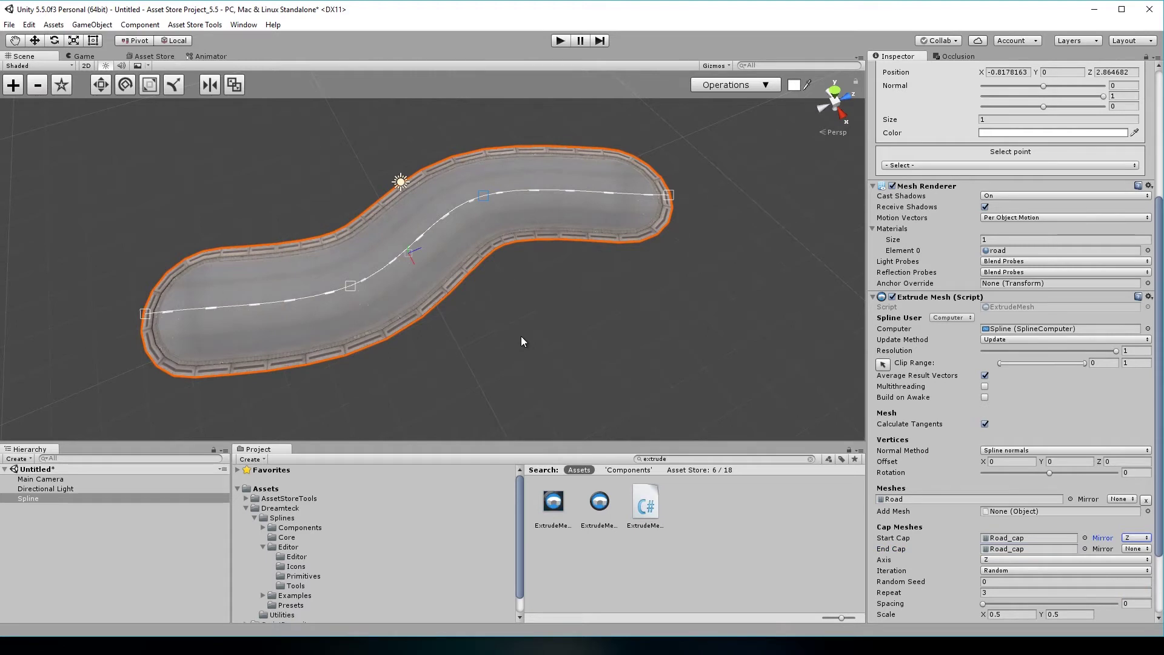
Replace the Extrude Mesh component with a Tube Generator.
click(522, 336)
right_click(948, 405)
click(987, 436)
click(975, 452)
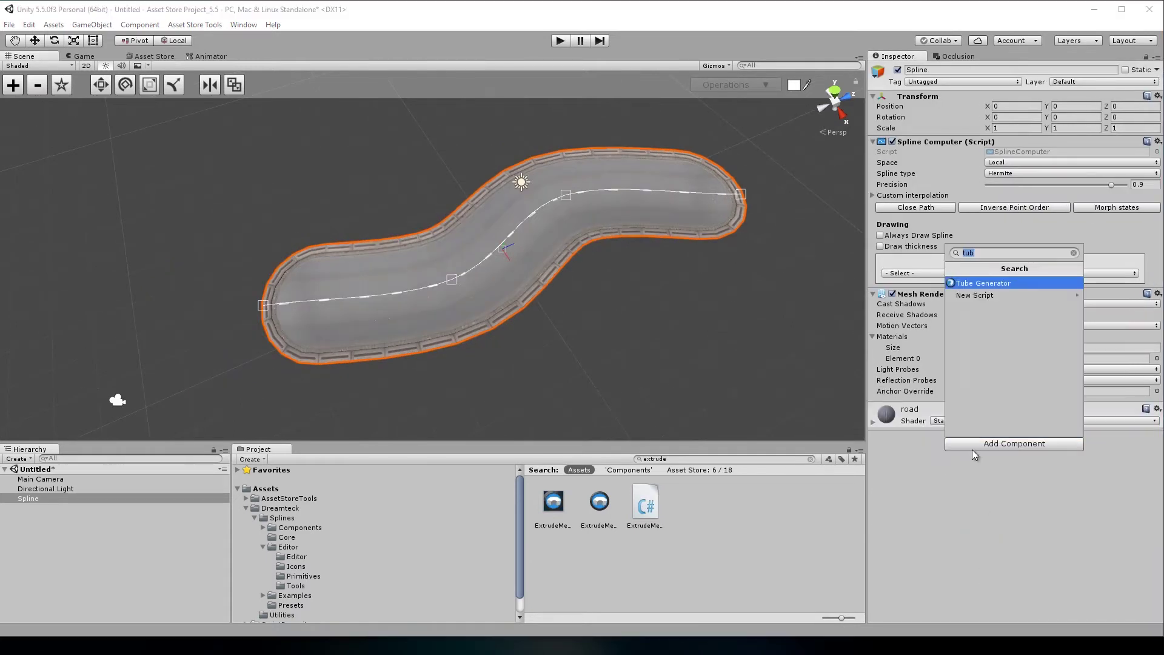
key(Return)
alt+drag(563, 332, 897, 391)
scroll(898, 391, down, 3)
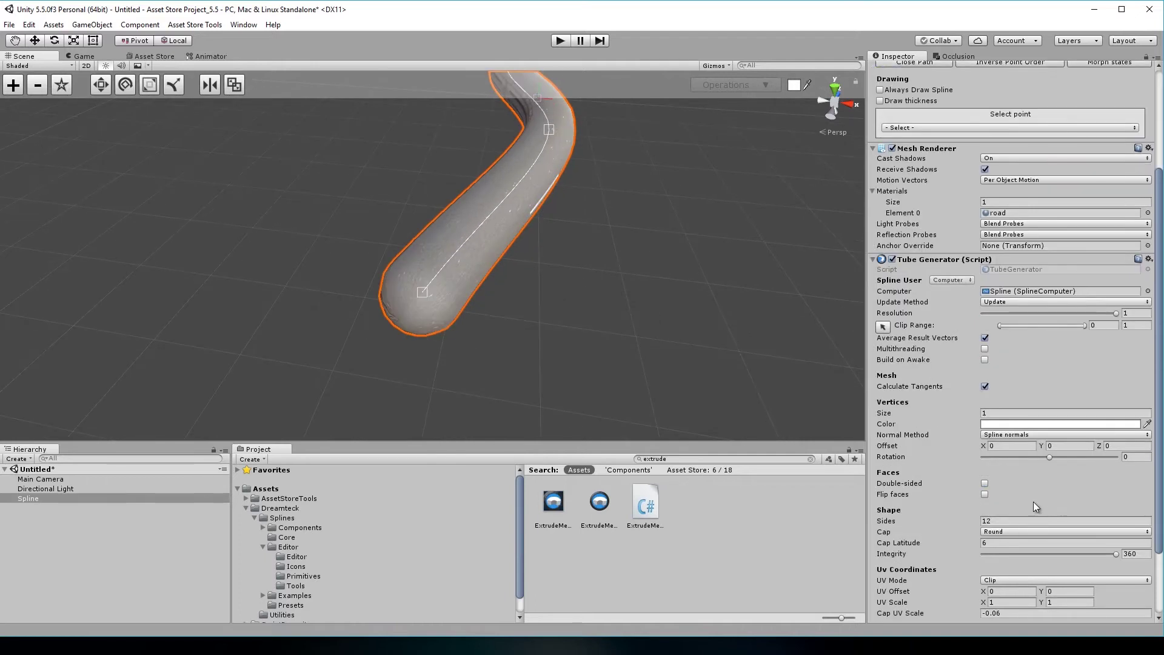
Switch the tube's Cap from Flat back to Round and inspect the whole tube.
click(1007, 530)
click(1011, 557)
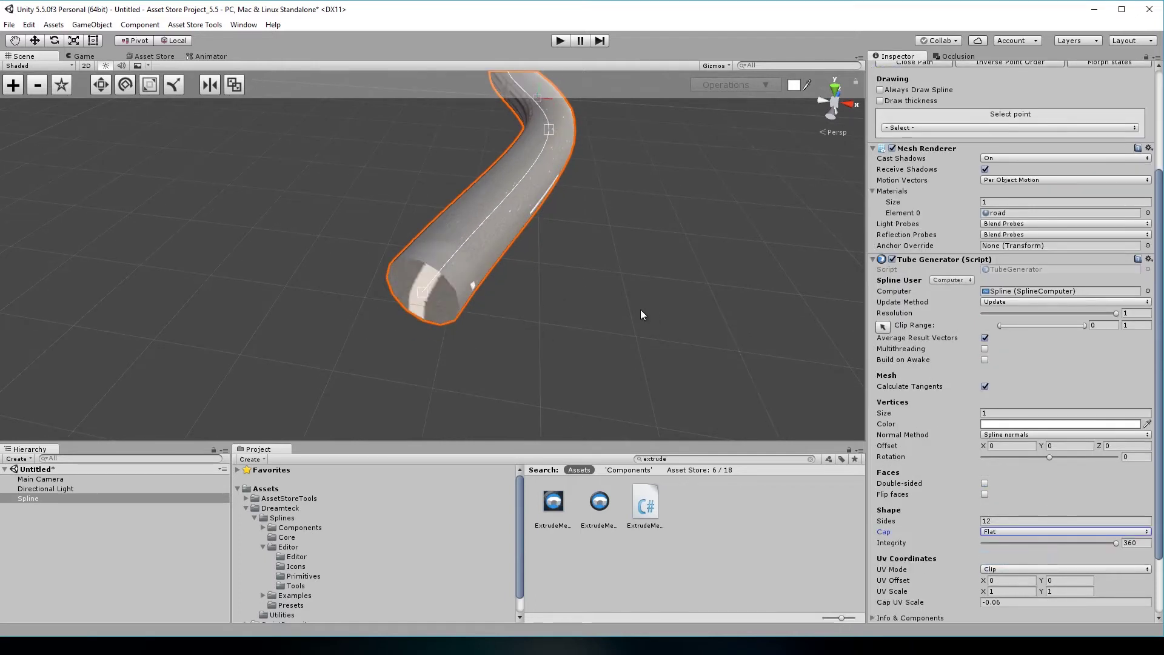
click(1025, 532)
click(1019, 568)
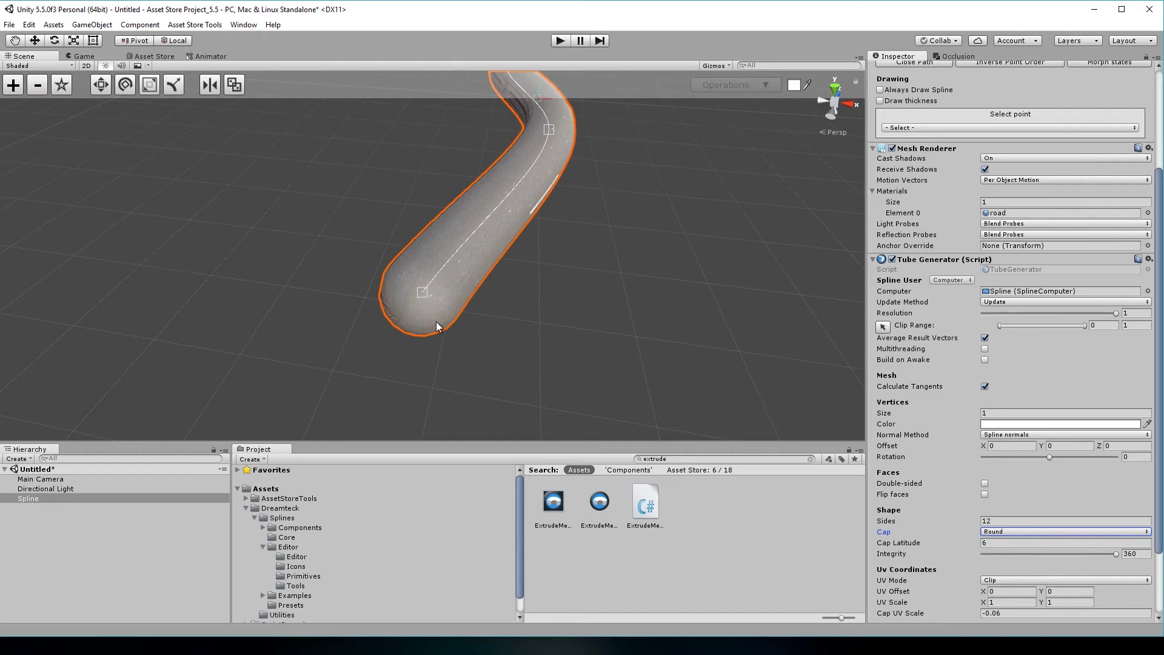
alt+drag(436, 321, 493, 319)
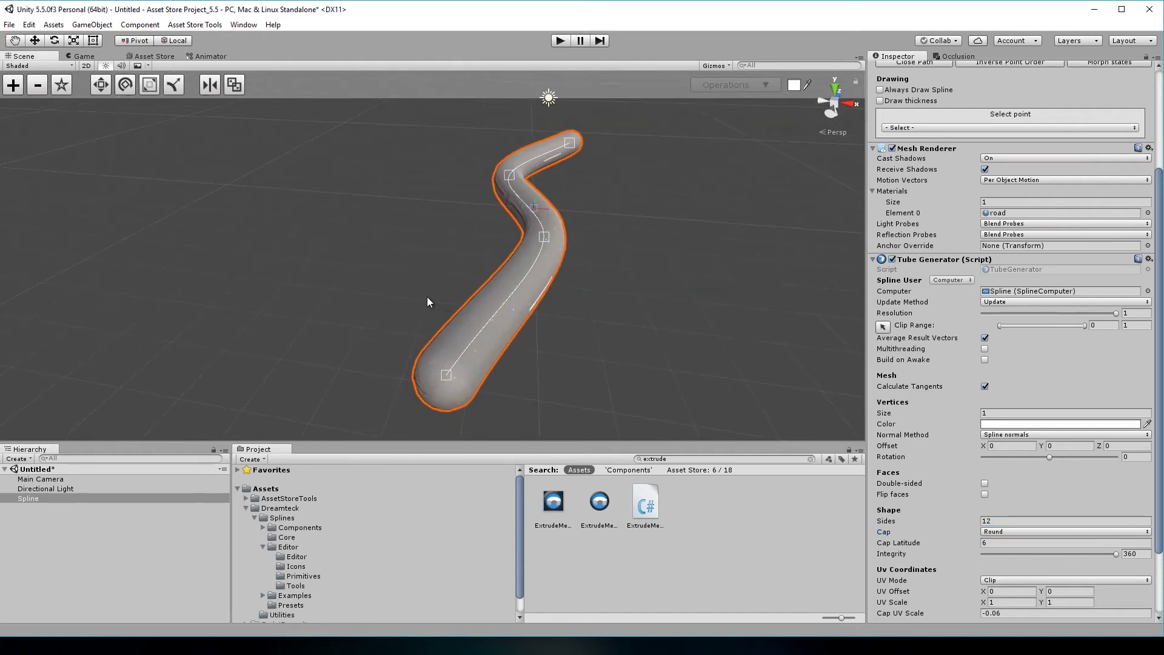
alt+drag(427, 298, 412, 298)
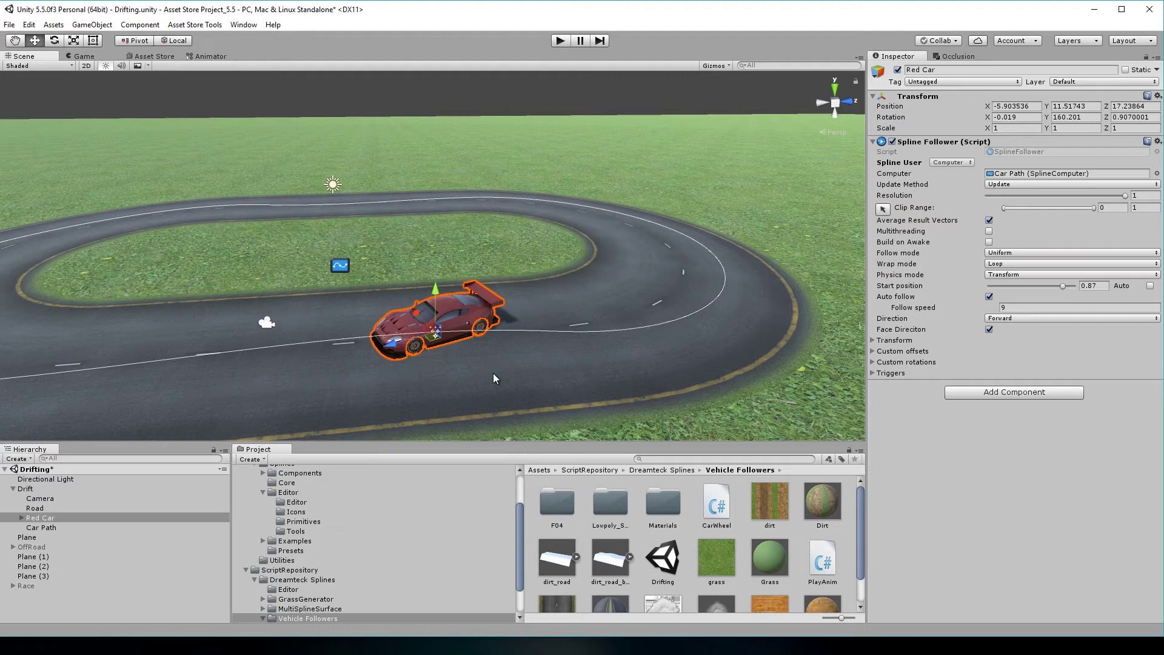
Set the Red Car's Spline Follower start position to 0.1 and expand Custom rotations.
alt+drag(493, 373, 684, 332)
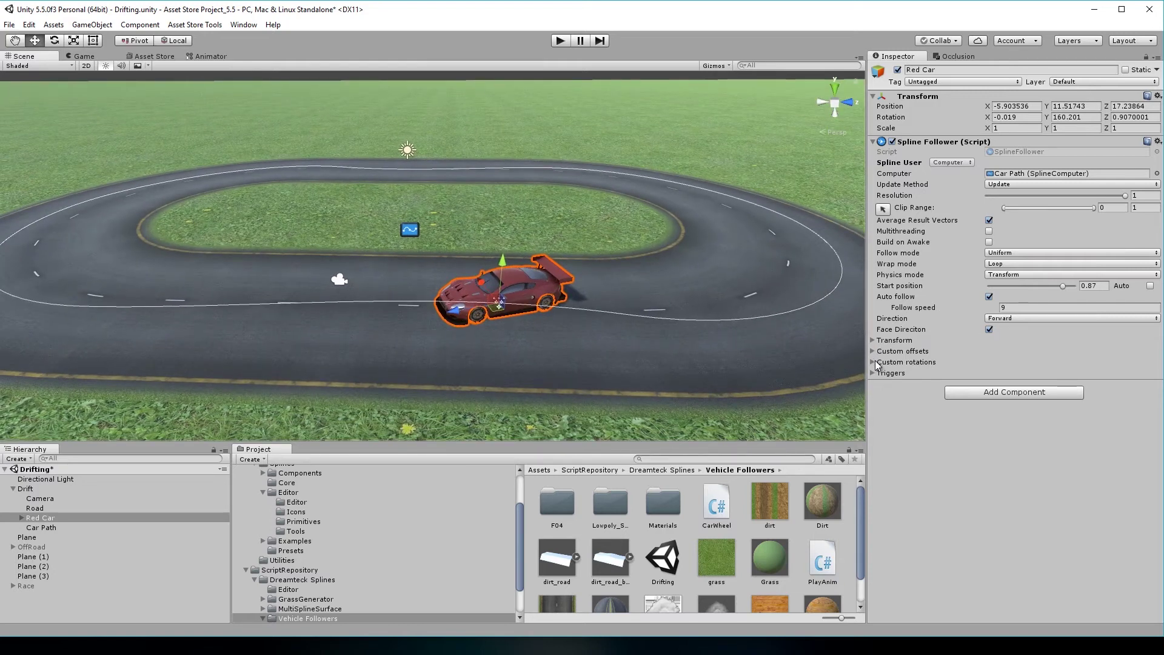
mouse_move(991, 292)
mouse_down()
mouse_move(1013, 291)
mouse_move(997, 296)
mouse_up()
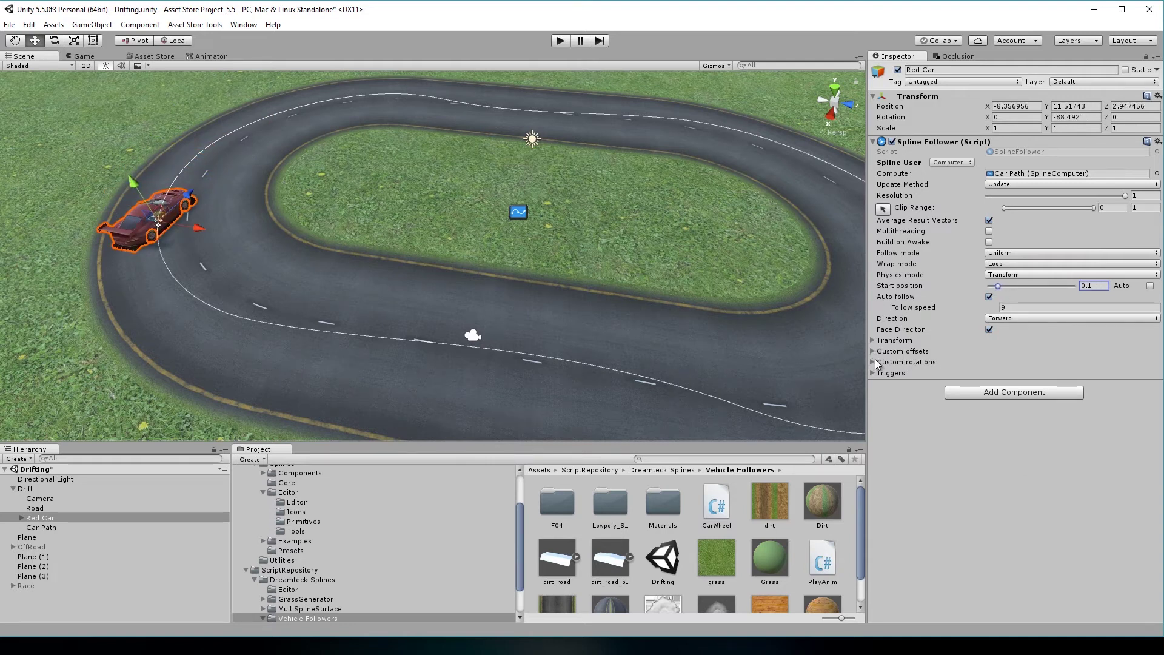
click(877, 362)
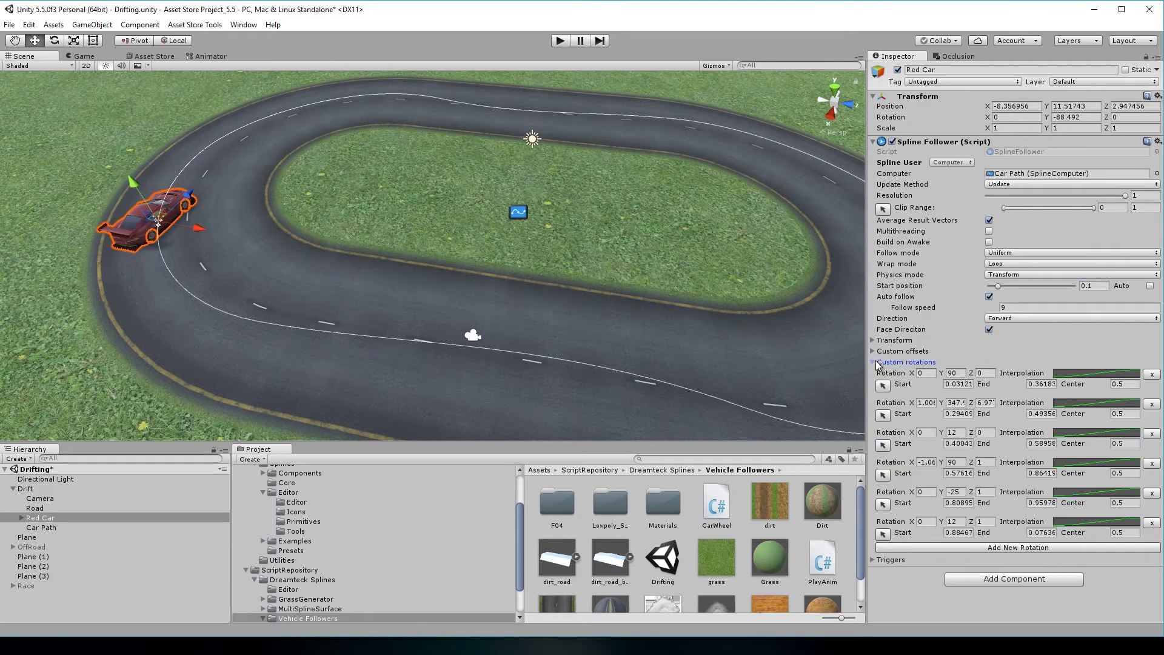
Add a new rotation region and drag its start and end handles near the path's end.
click(1014, 548)
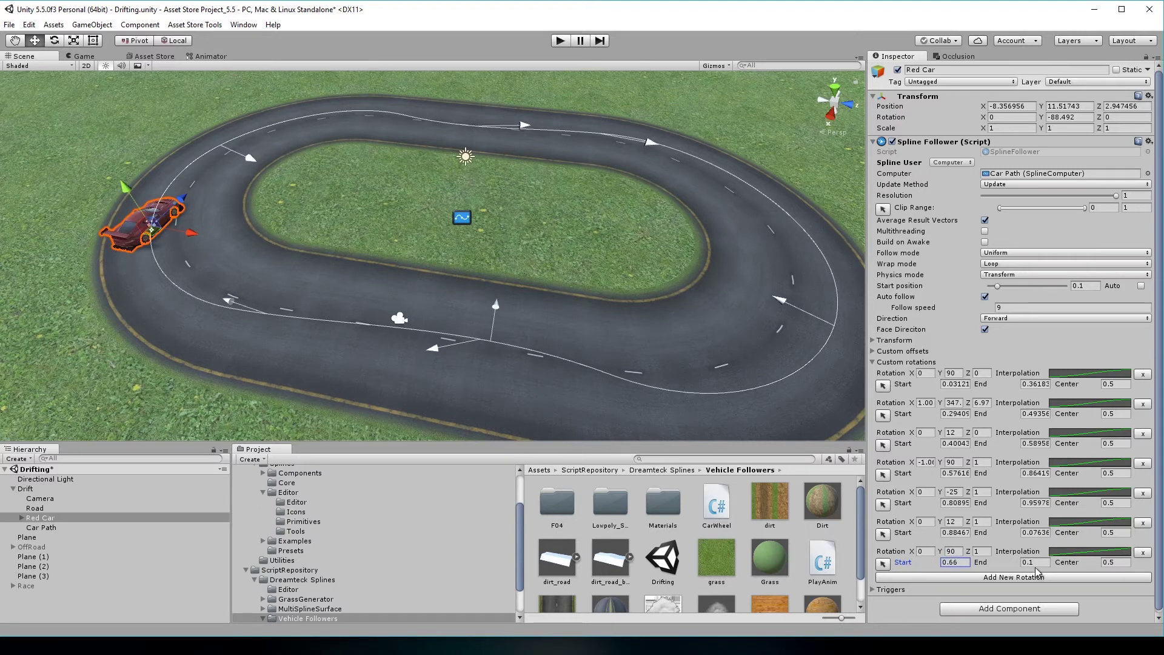
right_drag(586, 366, 602, 376)
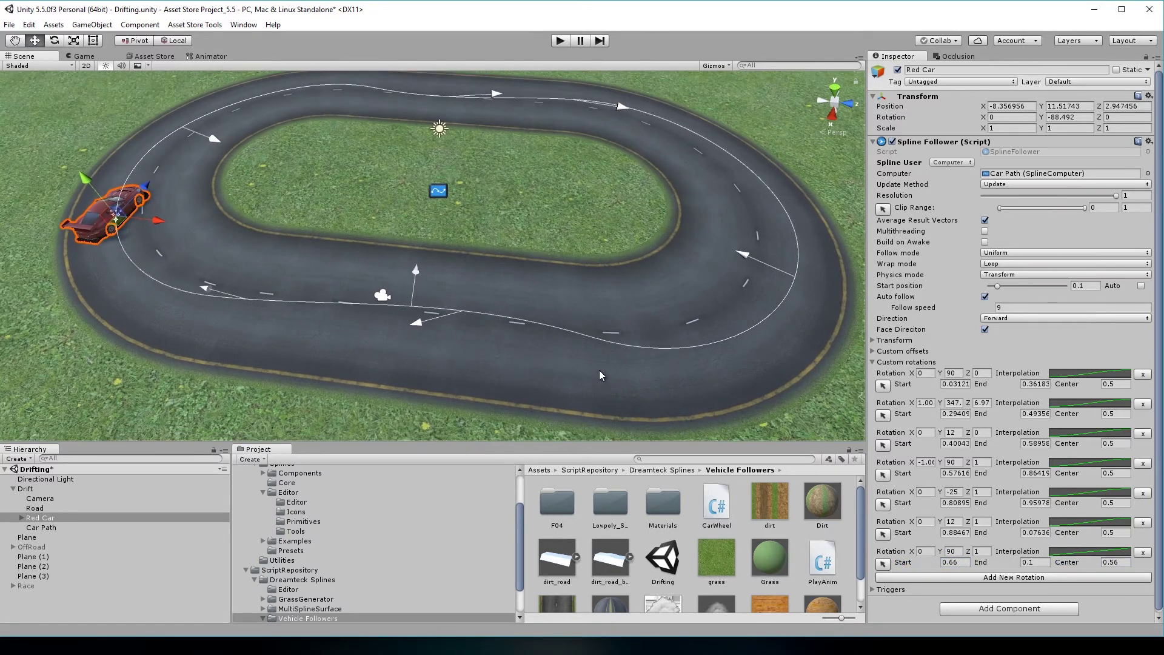
click(883, 564)
drag(774, 200, 629, 378)
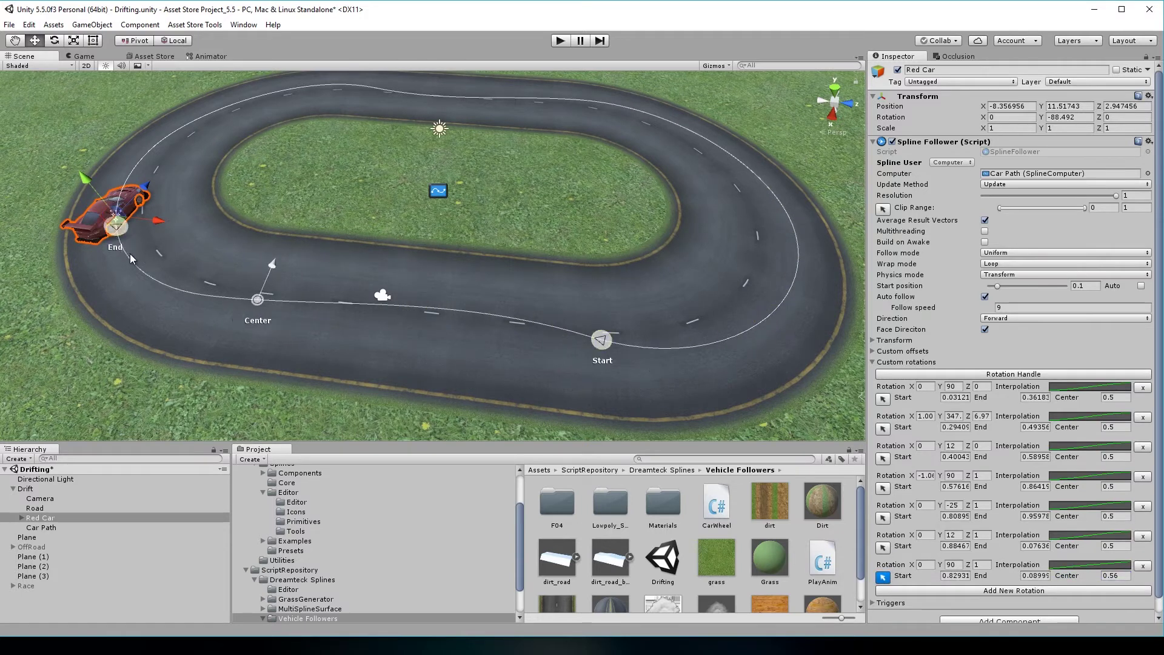
drag(207, 296, 257, 302)
scroll(261, 303, up, 3)
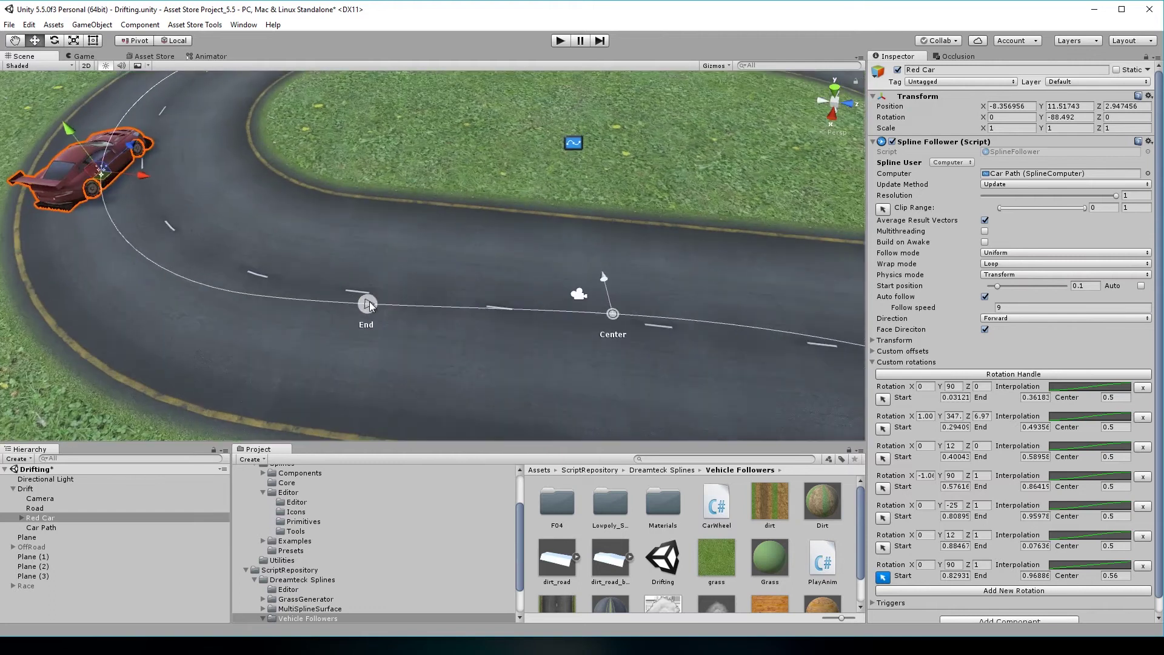
drag(395, 305, 473, 314)
middle_drag(473, 314, 432, 338)
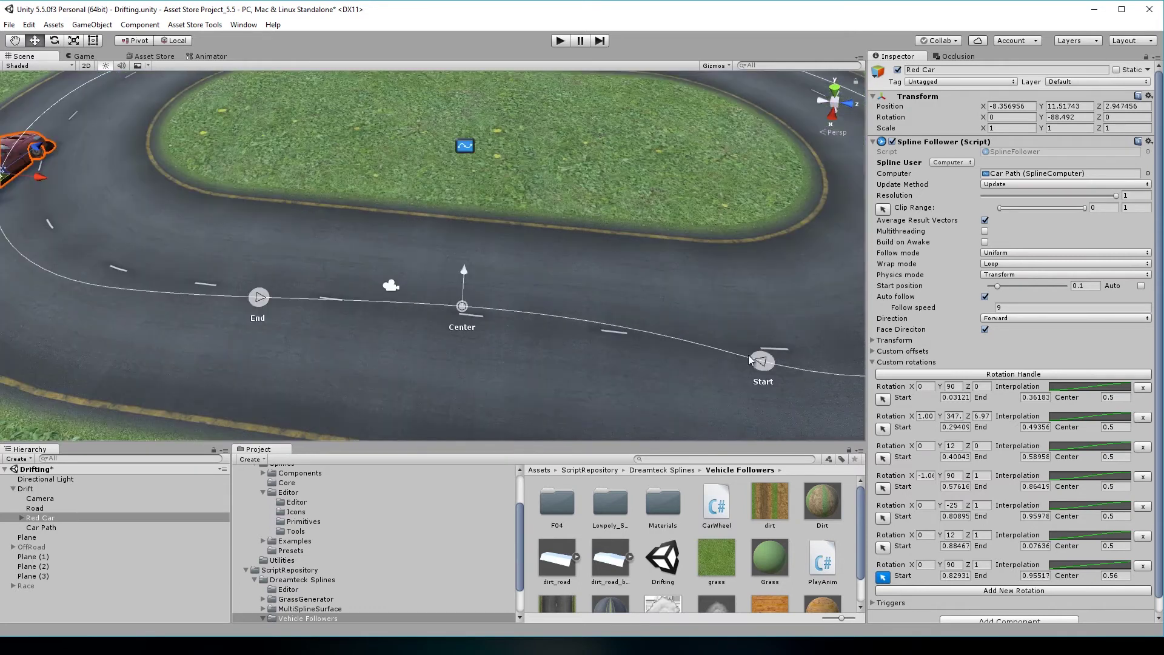
Rotate the region to about Y 93.6 and preview by moving the car to 0.956.
click(1017, 375)
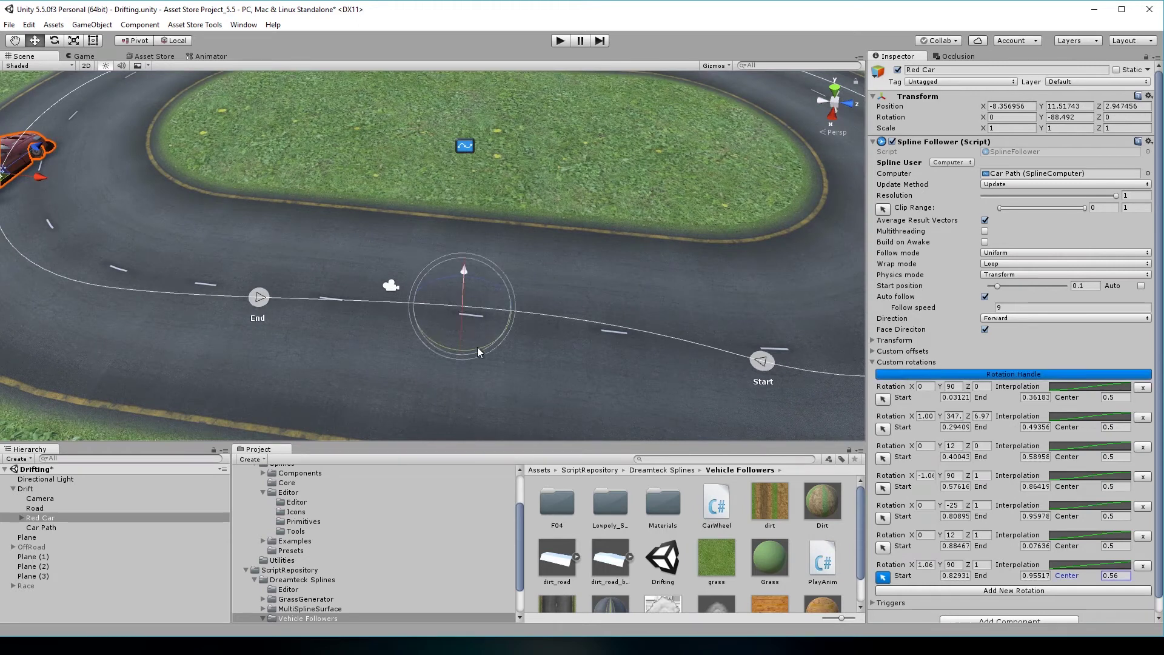
mouse_move(478, 348)
mouse_down()
mouse_move(449, 346)
mouse_move(482, 341)
mouse_up()
scroll(478, 336, down, 5)
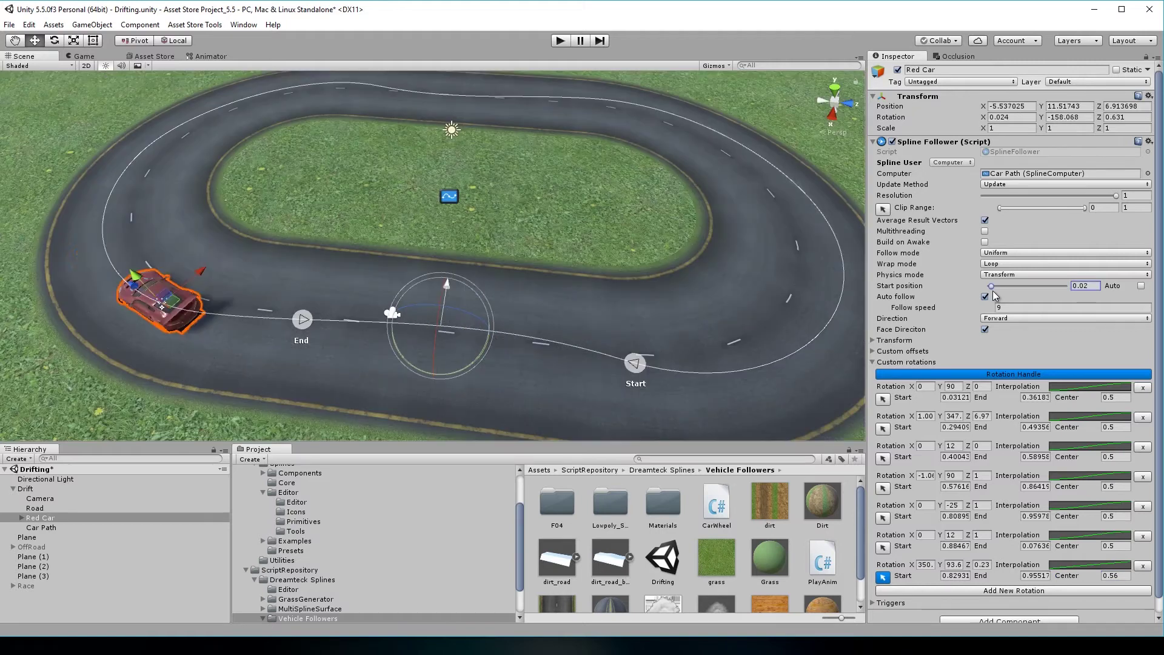
drag(998, 286, 1063, 293)
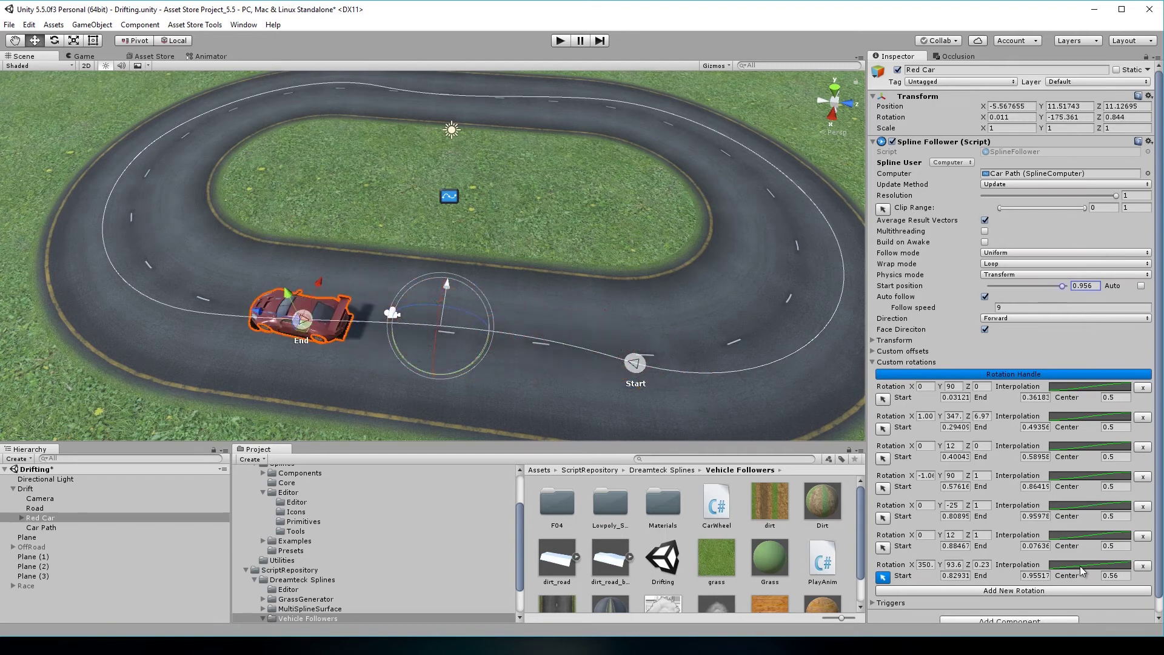
Open the rotation region's Interpolation curve editor, then close it.
click(1080, 566)
drag(778, 188, 664, 144)
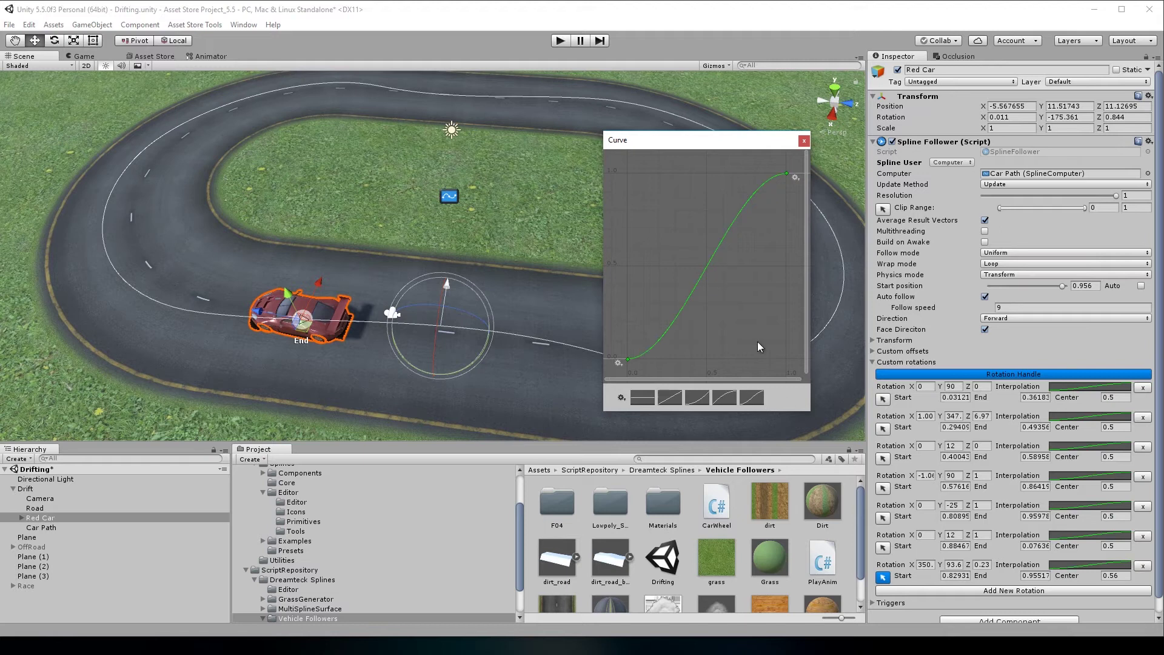
click(804, 141)
Move the Green Car's start position along the road to 0.362.
middle_drag(615, 311, 512, 315)
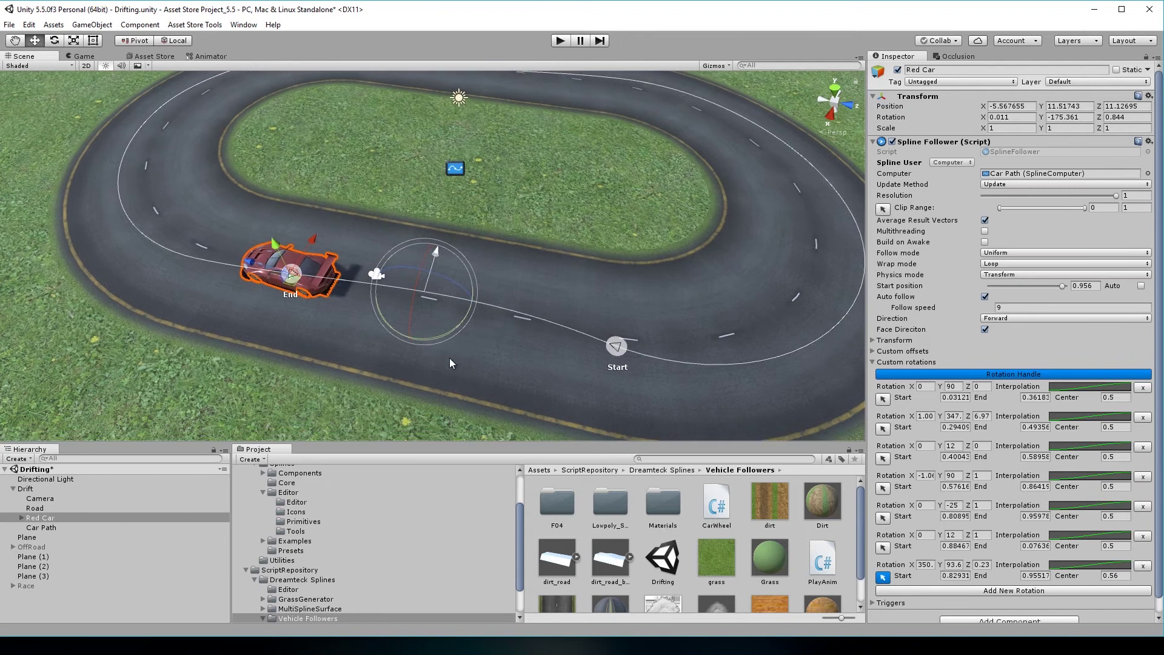
alt+drag(395, 311, 467, 304)
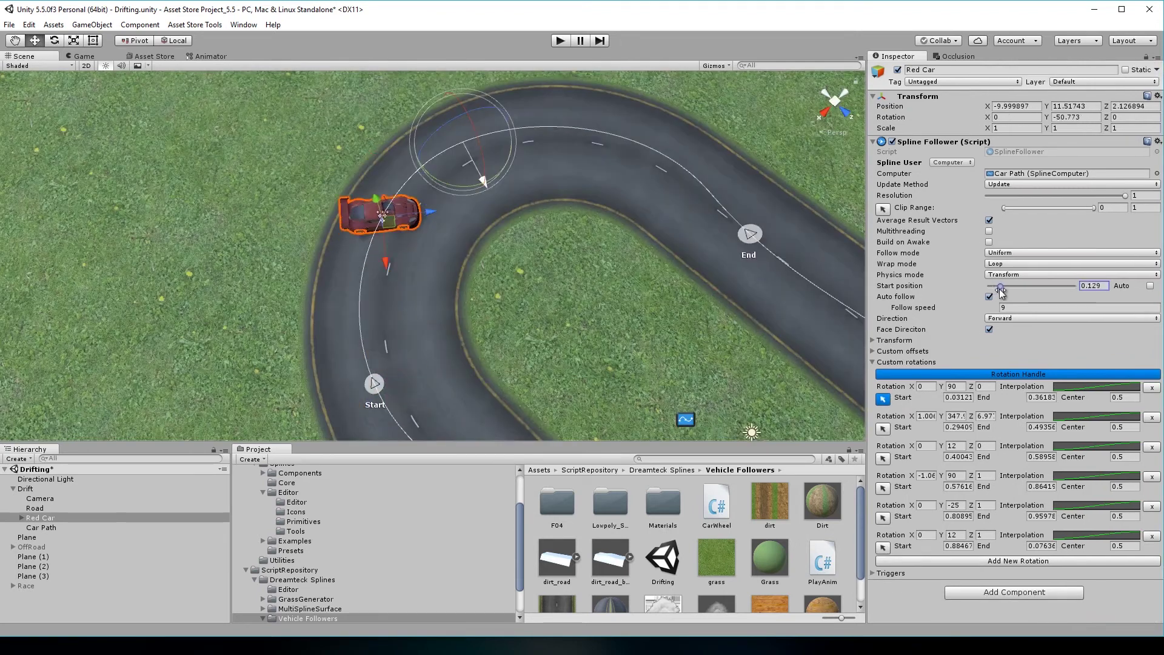
mouse_move(1002, 291)
mouse_down()
mouse_move(1012, 292)
mouse_move(999, 294)
mouse_up()
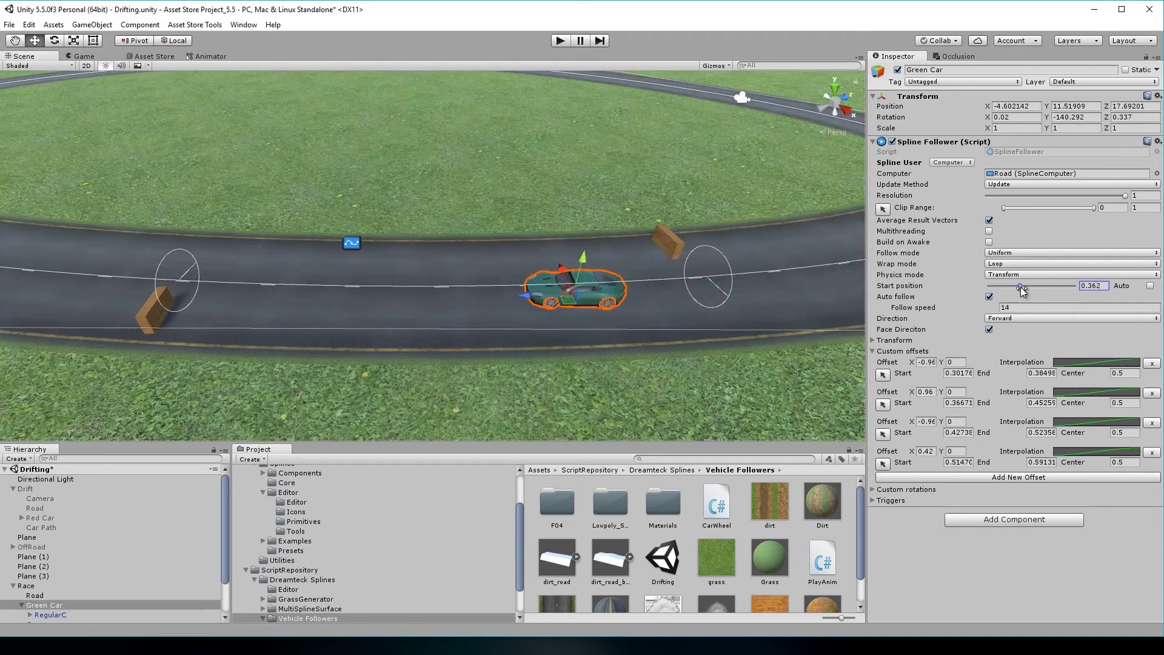
drag(1021, 286, 1018, 290)
Drag the Green Car's first offset handle up to Y 2.17, previewing at position 0.398.
click(883, 374)
alt+drag(606, 316, 762, 312)
scroll(764, 316, up, 3)
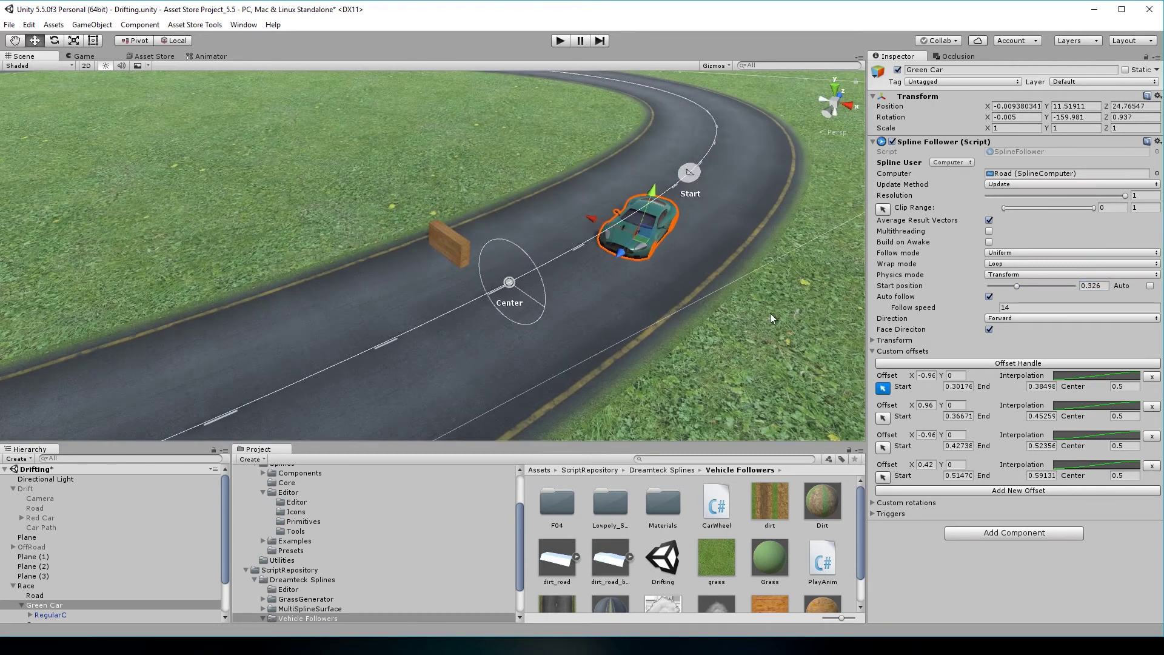
click(966, 362)
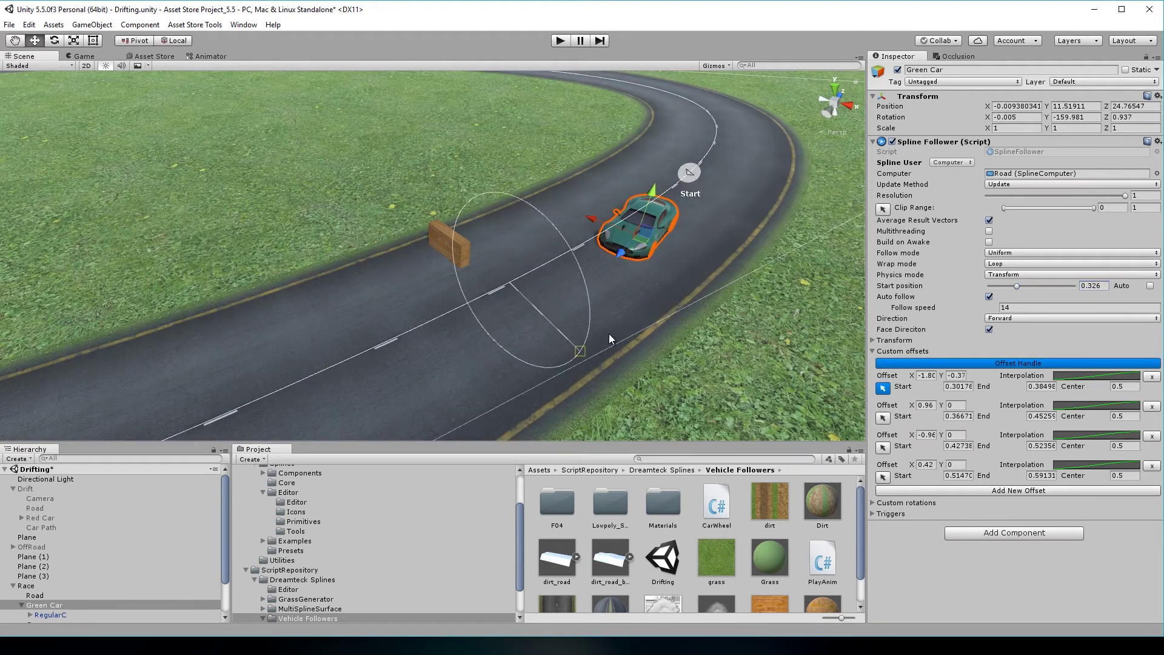
drag(609, 335, 522, 176)
drag(1017, 287, 1021, 291)
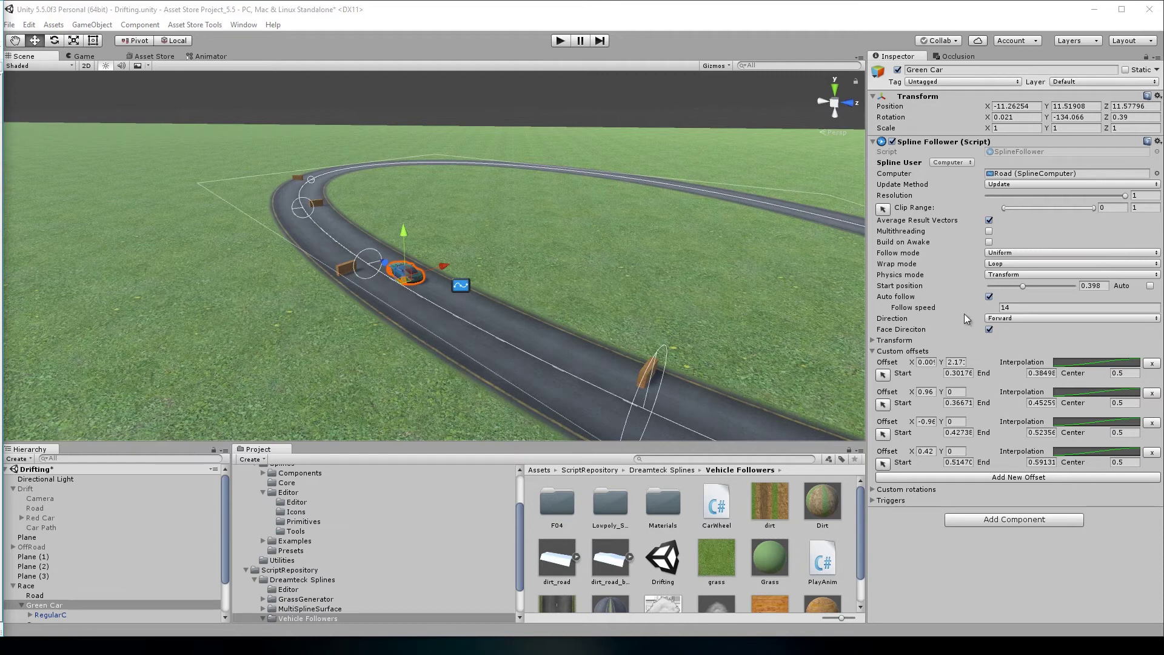
Set the follower's Position Offset X to 4.38, moving the car onto the grass.
click(872, 340)
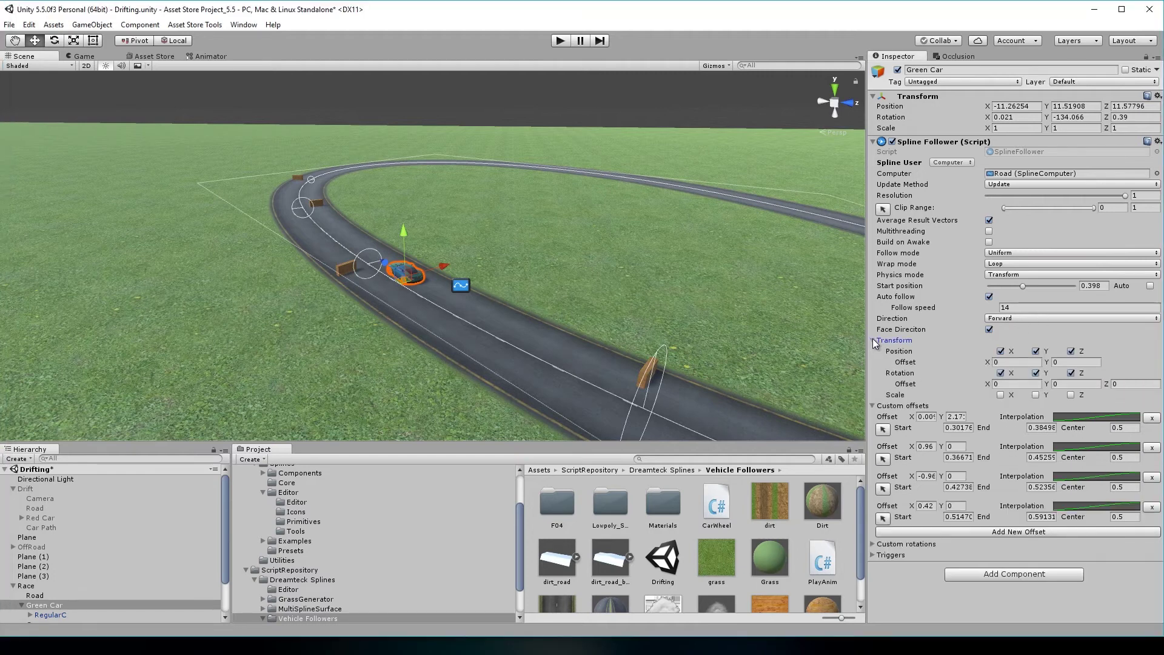
key(f)
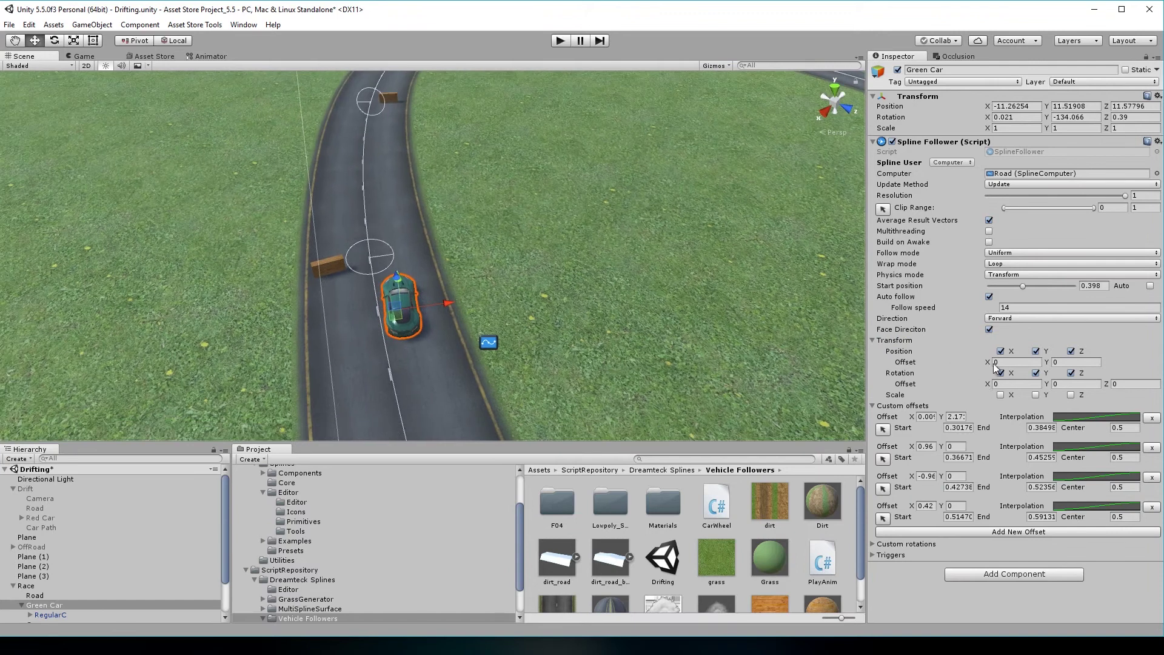
drag(995, 363, 1055, 363)
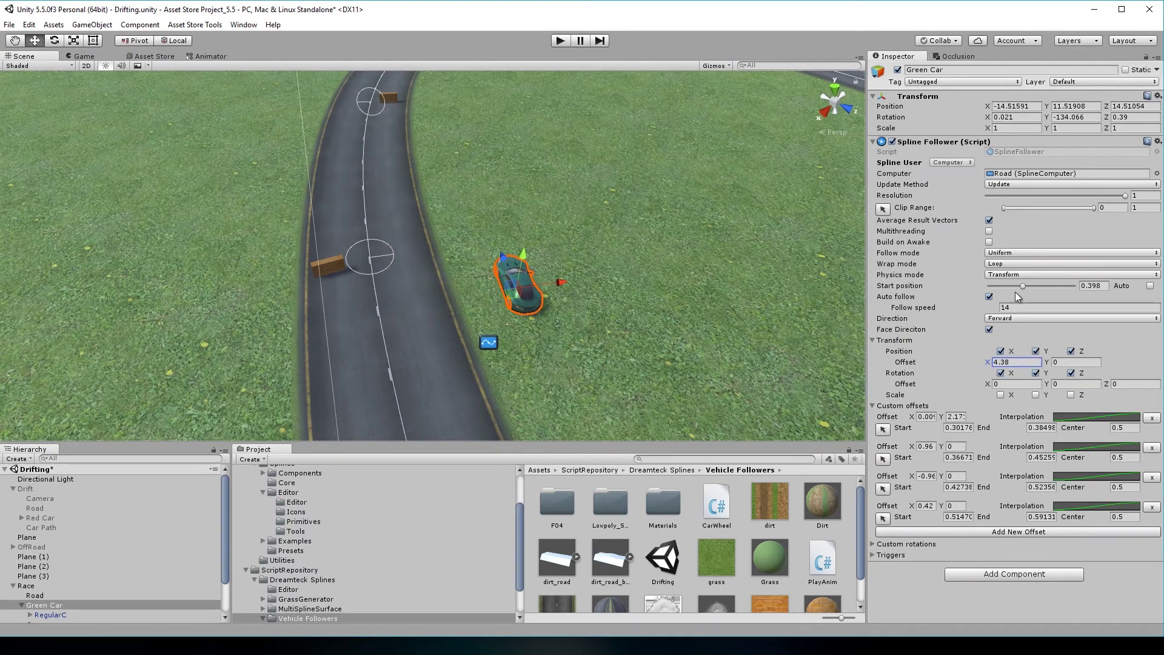
mouse_move(1024, 286)
mouse_down()
mouse_move(1034, 286)
mouse_move(1024, 288)
mouse_up()
Set Rotation Offset Y to 78.81 and untick one Position axis.
drag(1138, 396, 1104, 420)
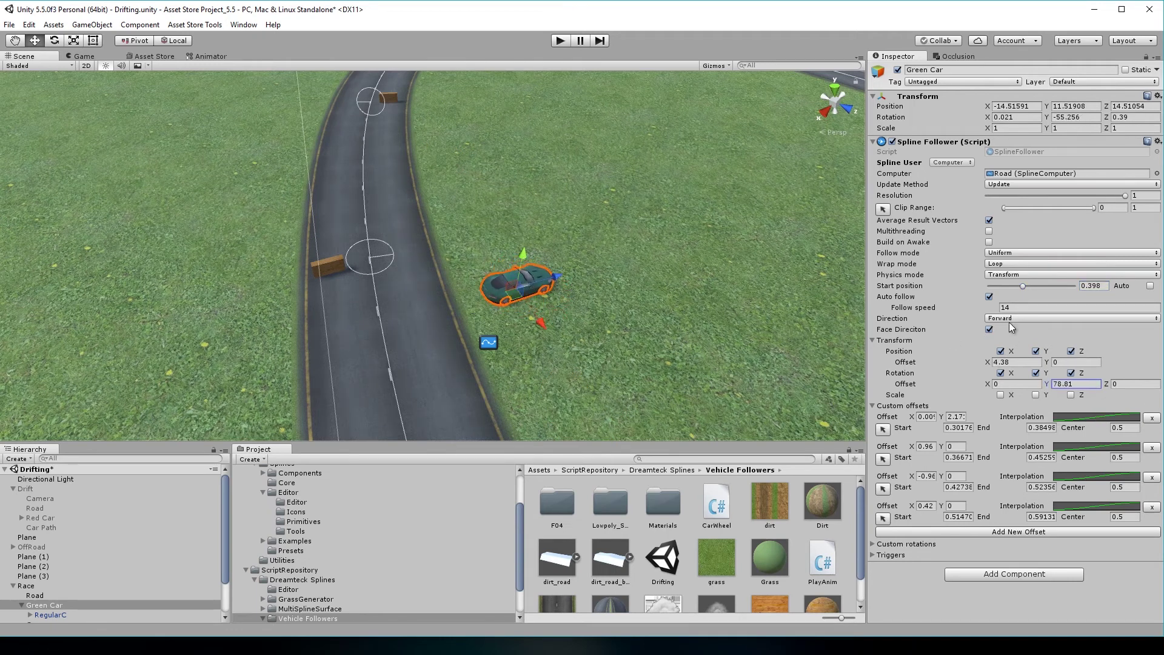
drag(1023, 285, 1023, 286)
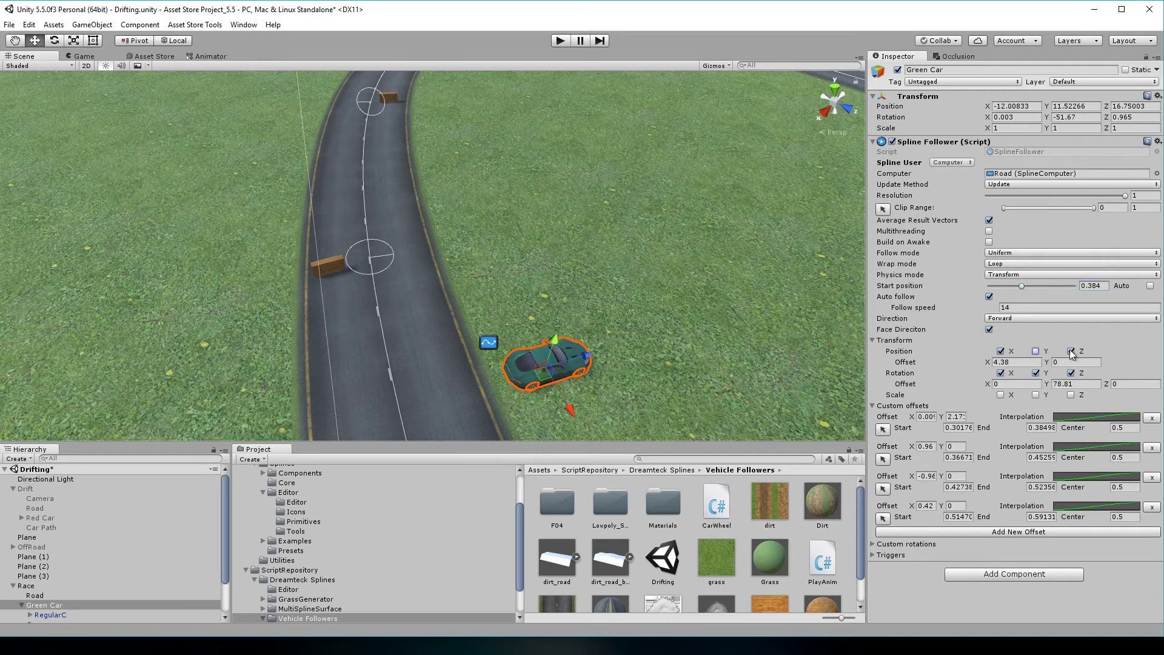
click(1071, 351)
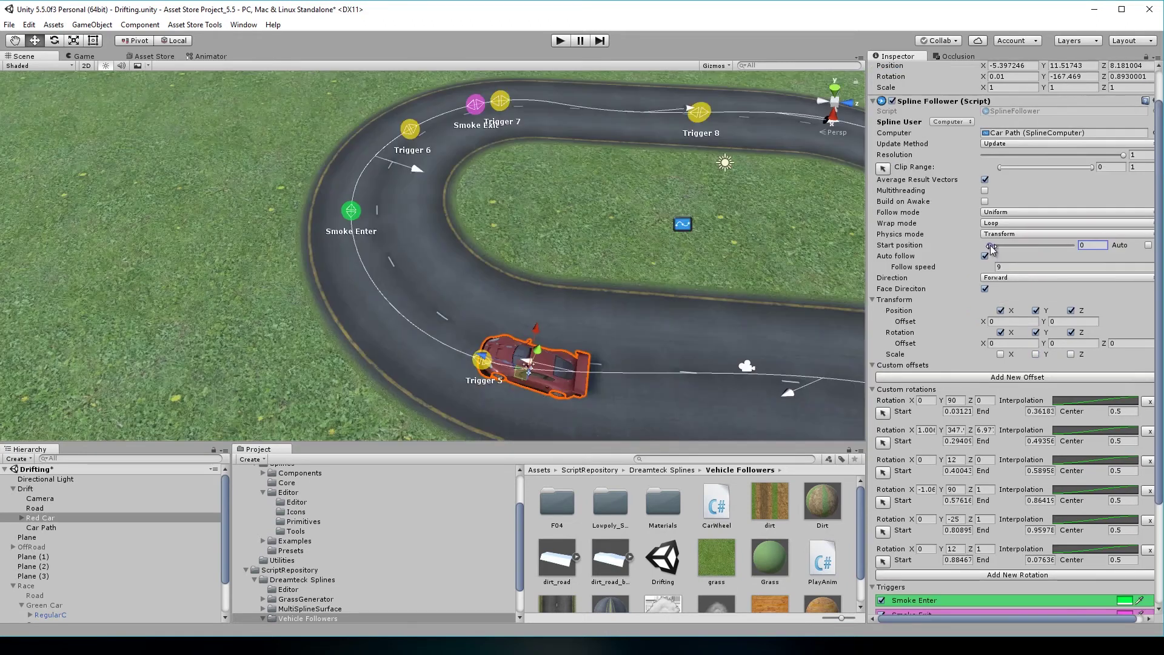
mouse_move(995, 251)
mouse_down()
mouse_move(1025, 256)
mouse_move(990, 260)
mouse_up()
Expand the Red Car's Smoke Enter and Smoke Exit triggers, then zoom the scene view out over the track.
scroll(970, 364, down, 5)
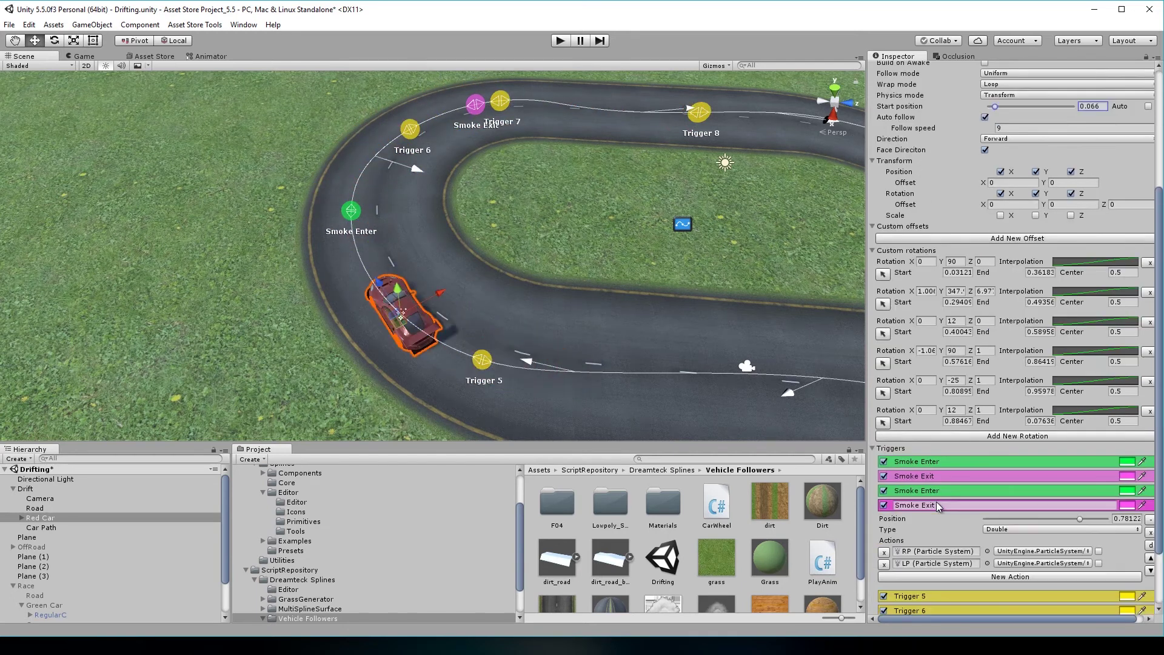
click(938, 491)
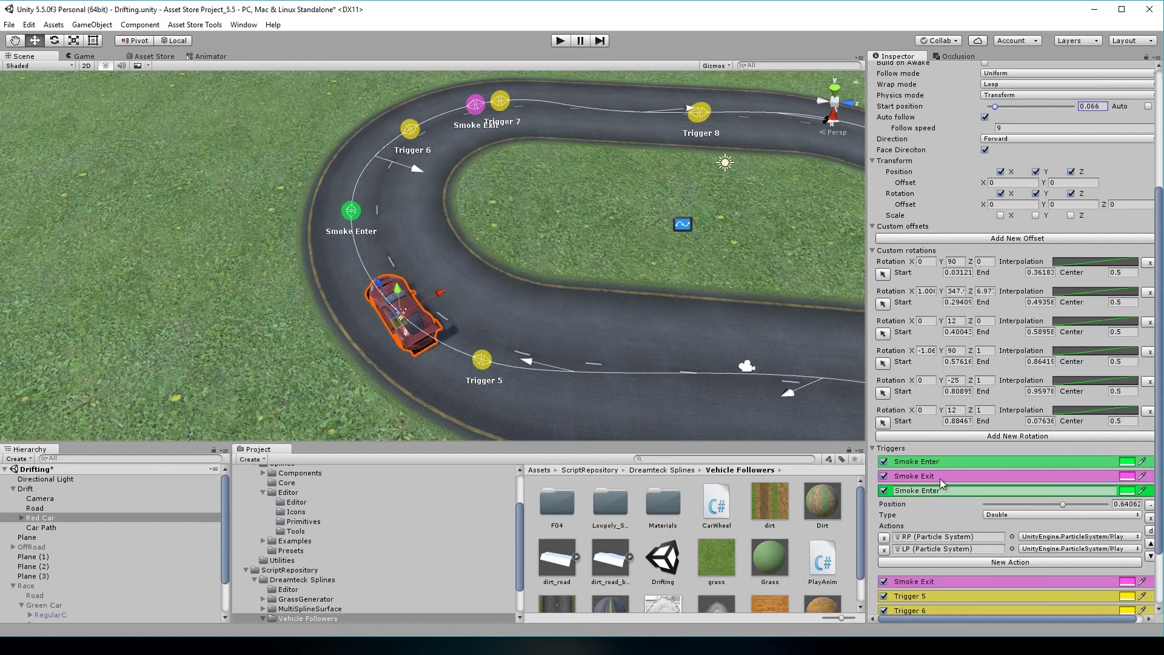
click(940, 477)
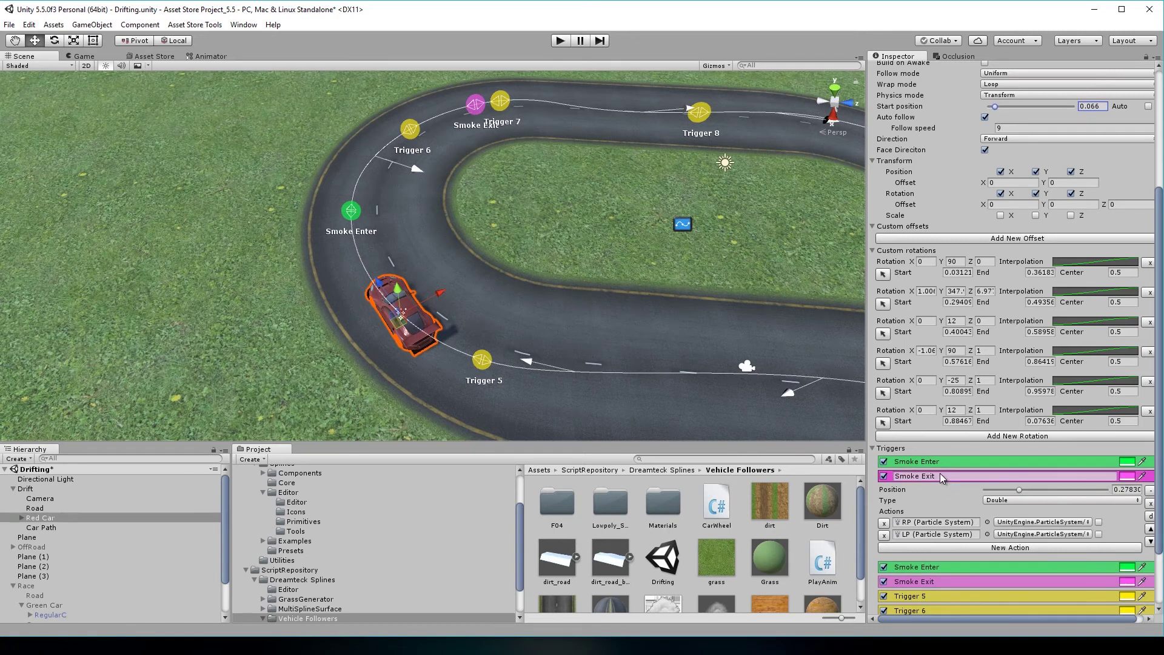
middle_drag(364, 273, 242, 312)
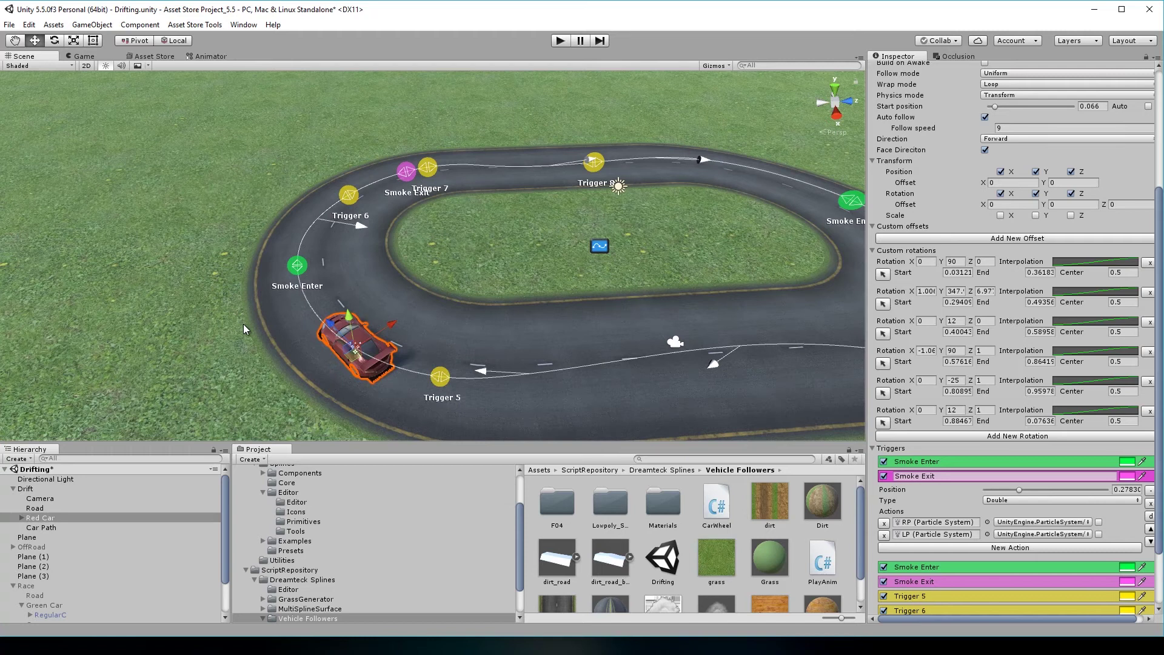
right_drag(249, 329, 281, 338)
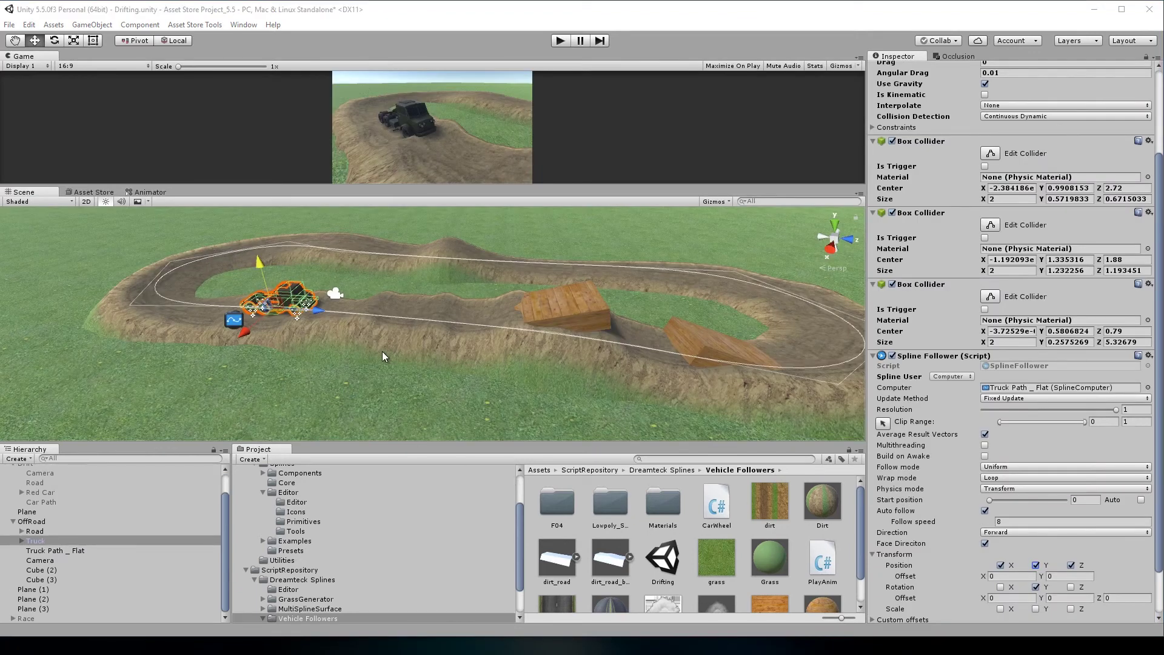
Preview the truck in play mode, switch its follower to Rigidbody physics, and replay with Transform offsets shown.
key(ctrl+p)
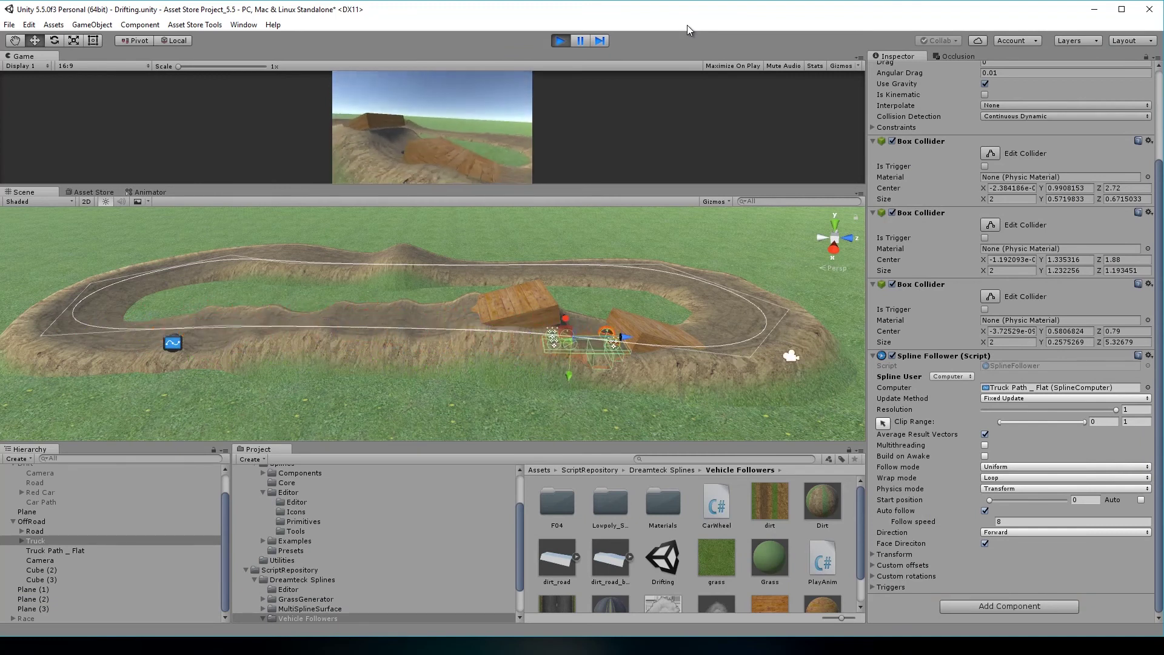
key(ctrl+p)
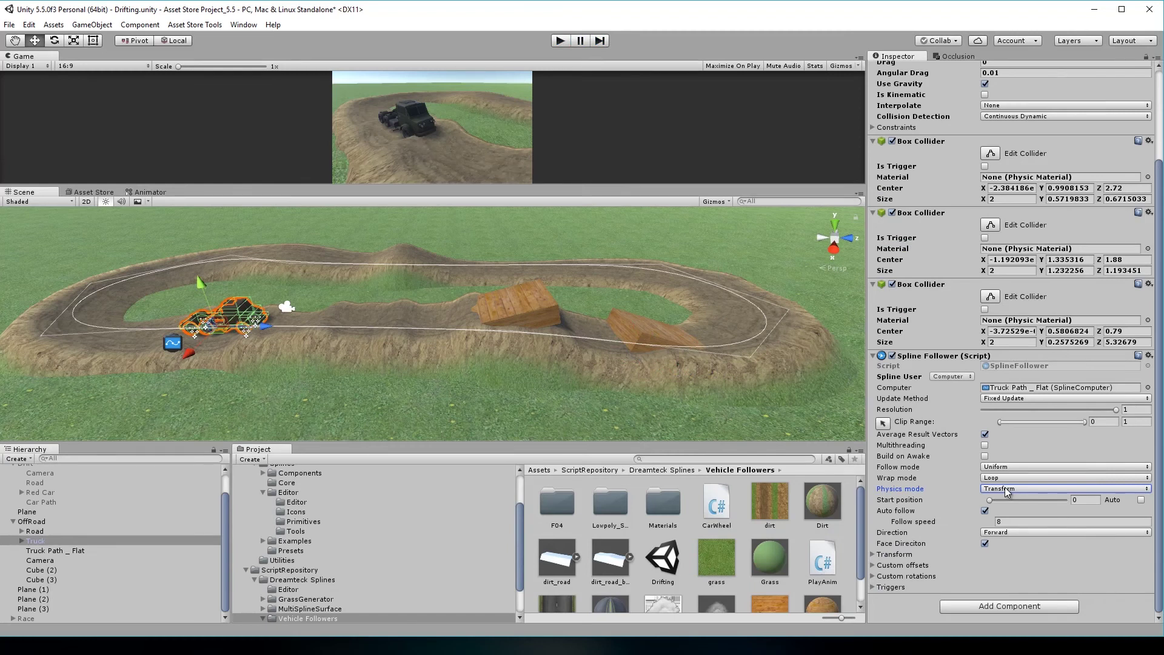
click(1008, 493)
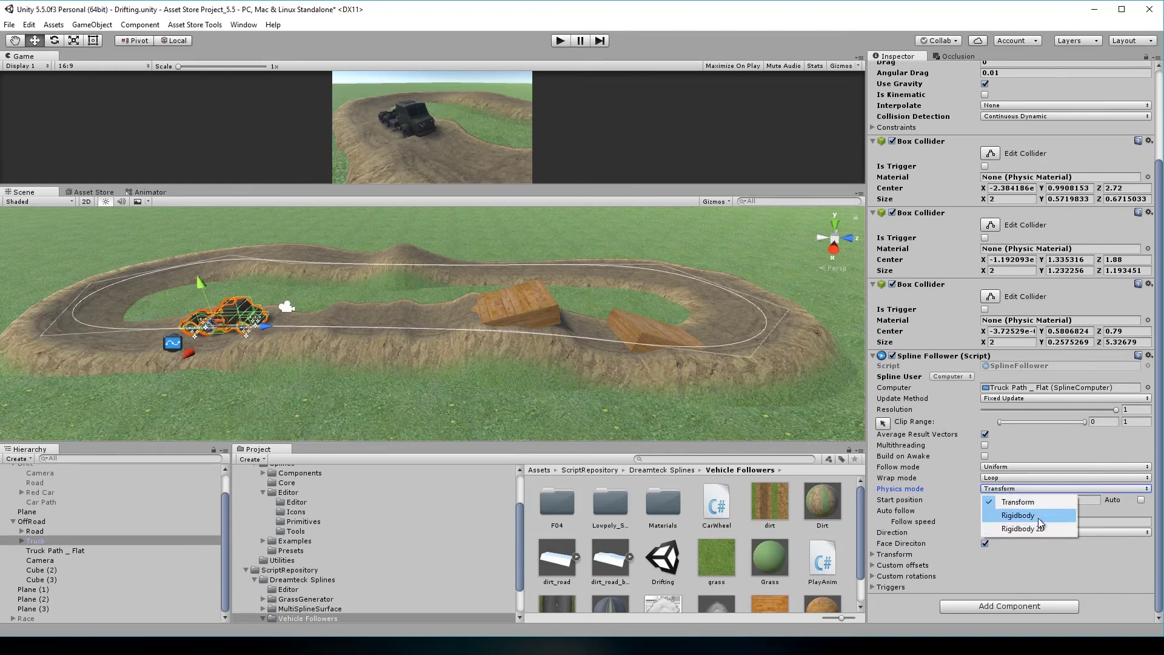
click(1024, 515)
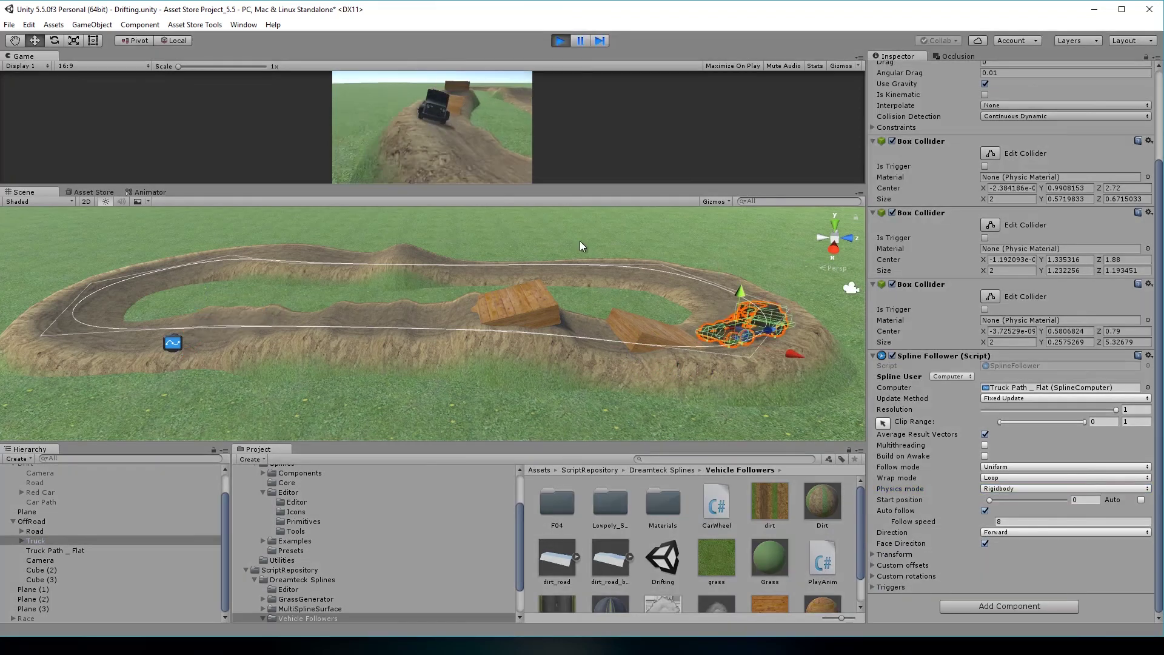
key(ctrl+p)
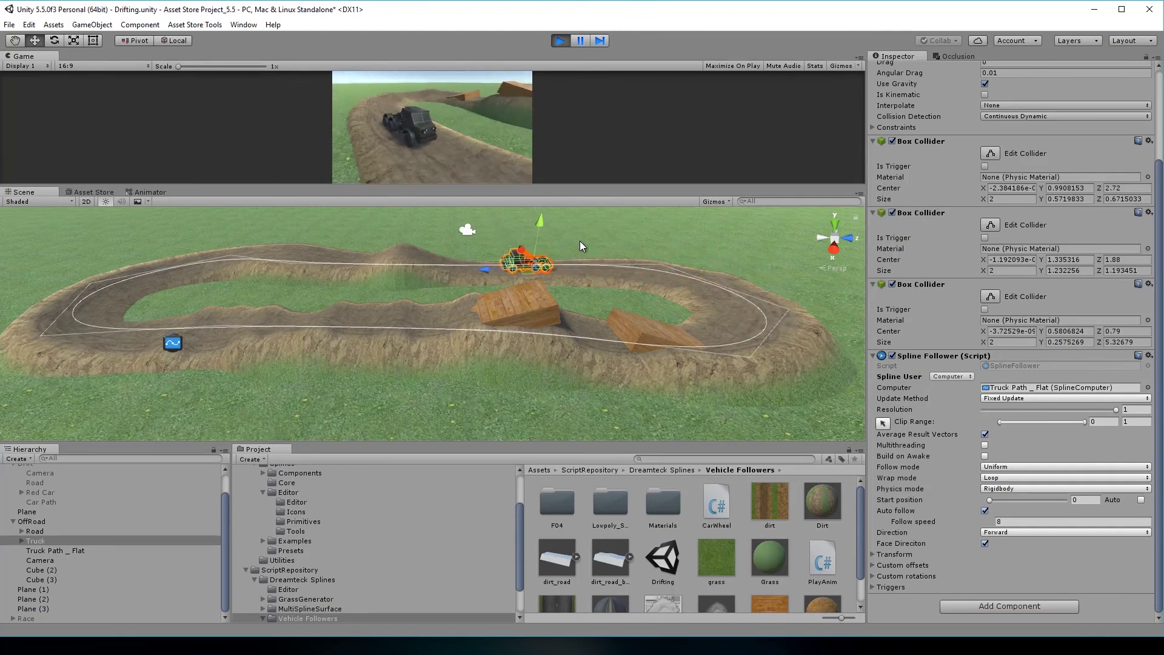
click(894, 554)
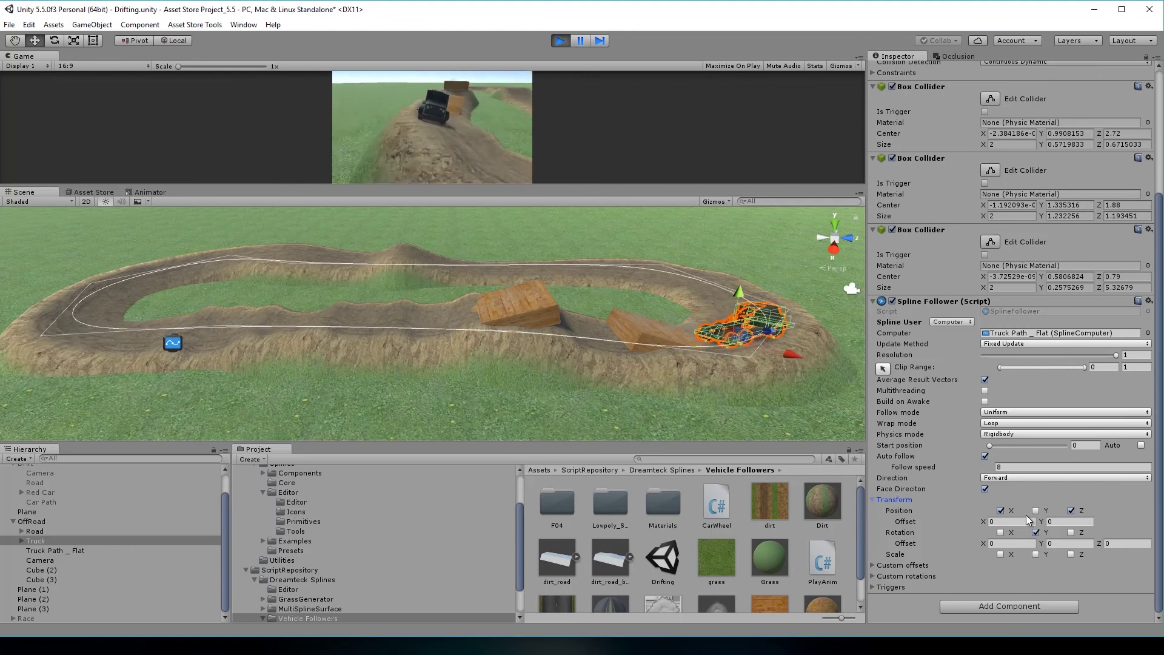